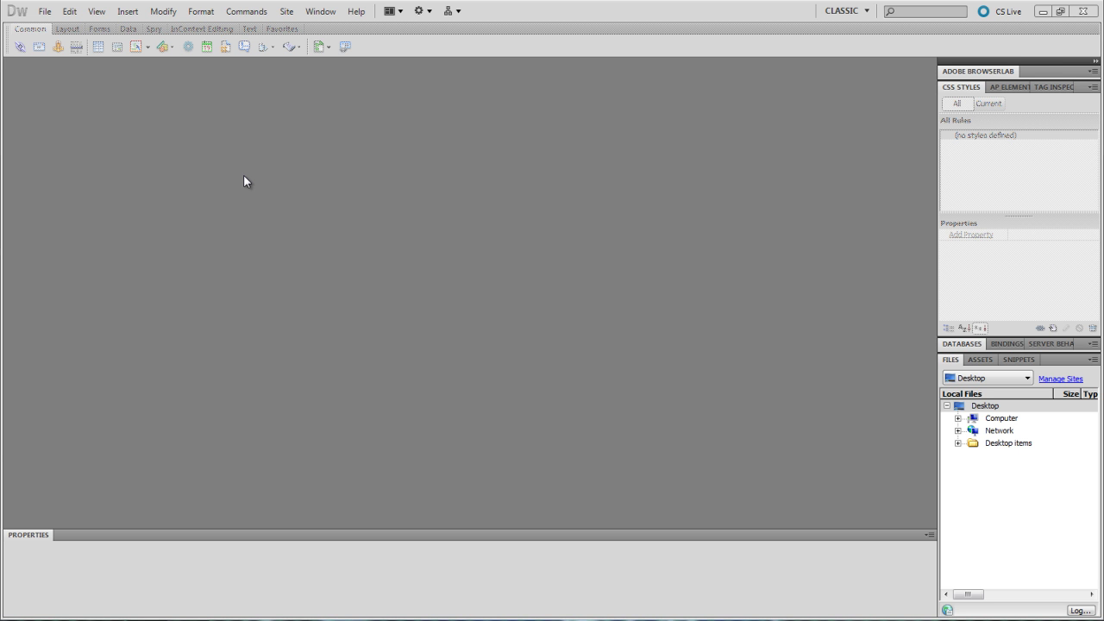
- Create a blank HTML page with no preset layout and use the Classic workspace
{"action": "left_click", "coordinate": [50, 13]}
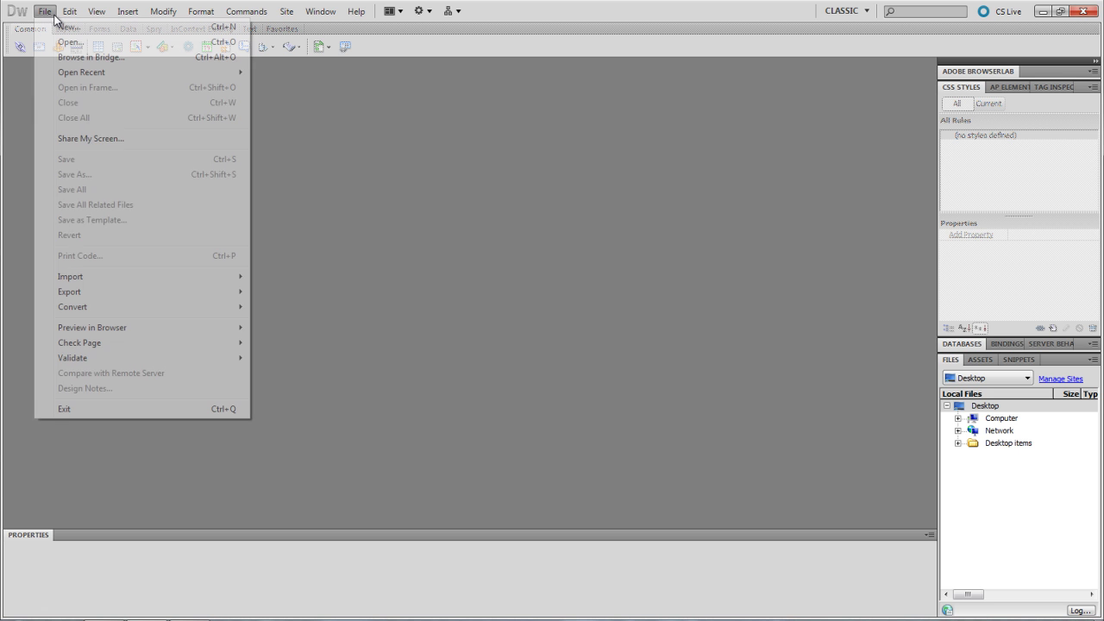
{"action": "left_click", "coordinate": [67, 26]}
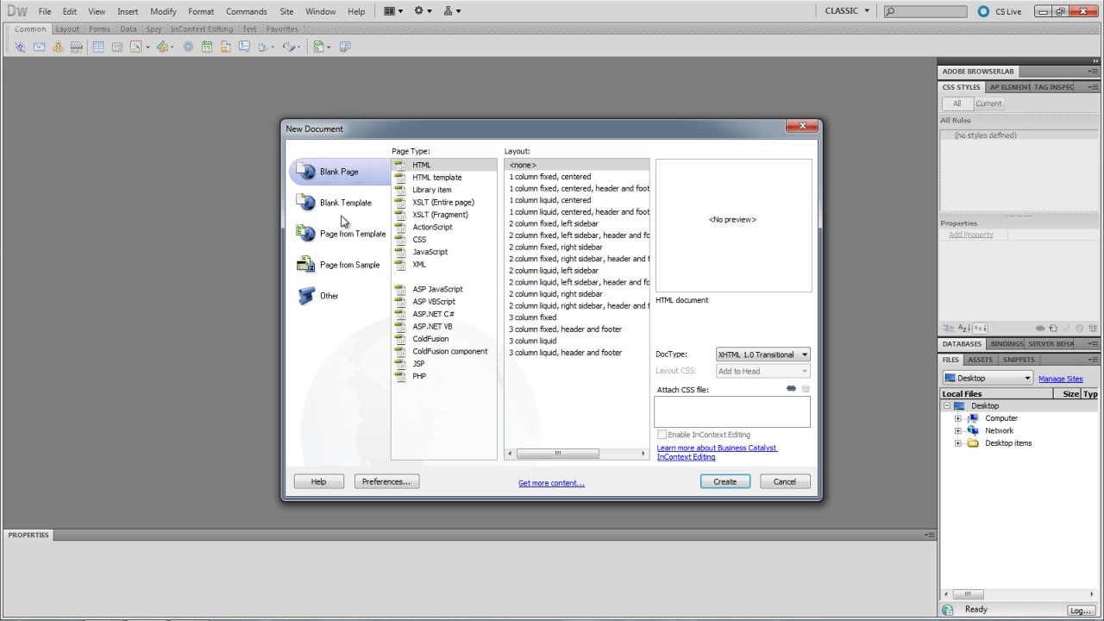
{"action": "left_click", "coordinate": [715, 482]}
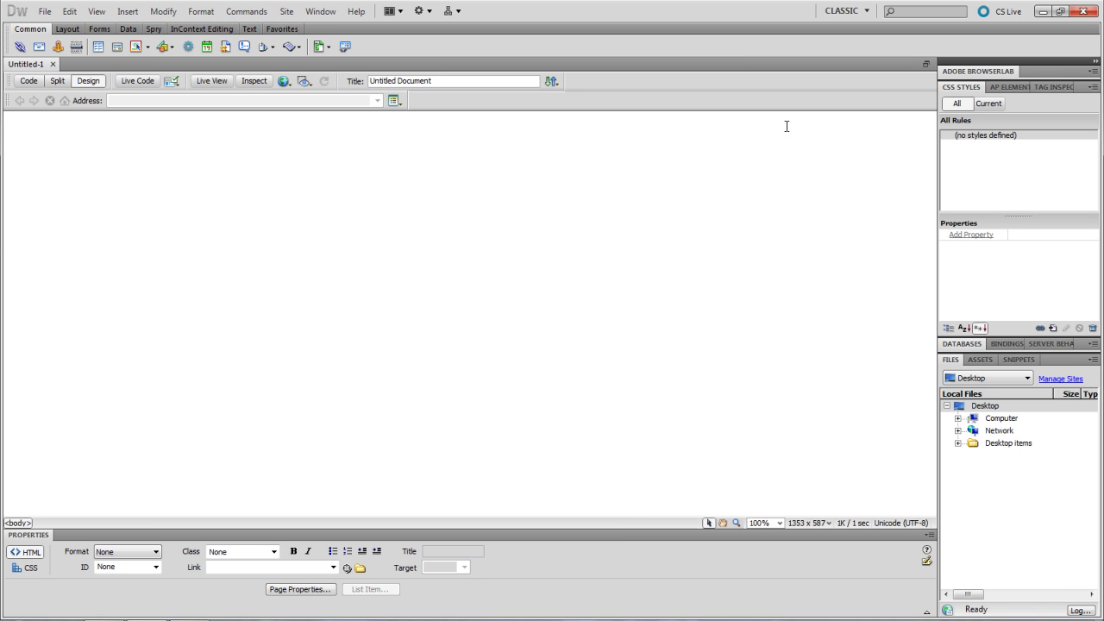
{"action": "left_click", "coordinate": [855, 15]}
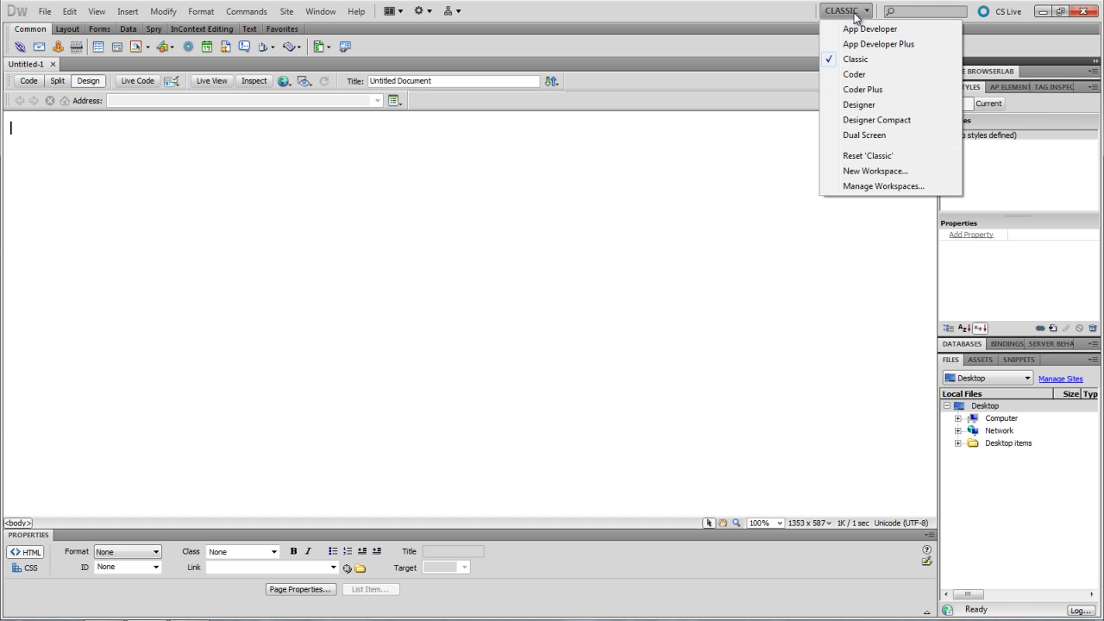
{"action": "left_click", "coordinate": [856, 60]}
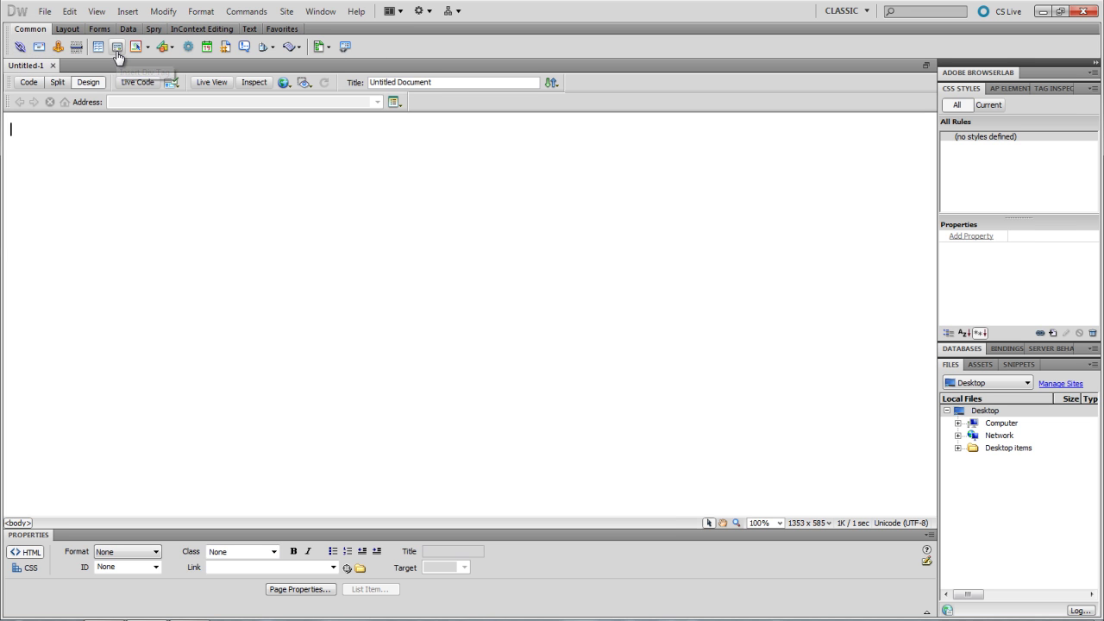
- Look through the Layout, Data, Forms, Text and Favorites insert categories, then return to the Common category
{"action": "left_click", "coordinate": [75, 29]}
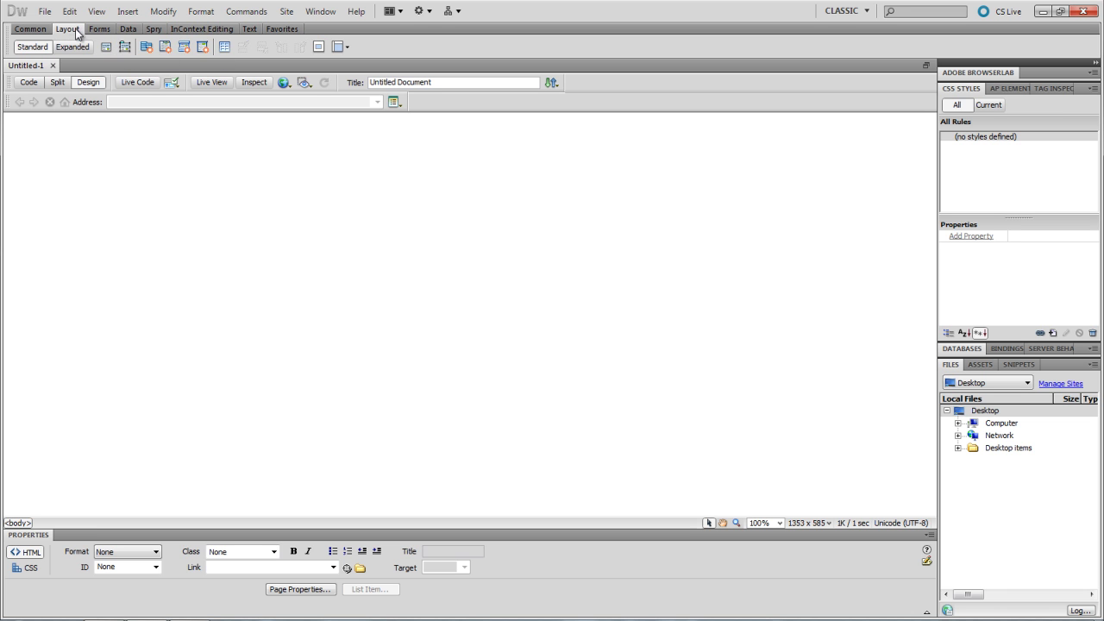
{"action": "left_click", "coordinate": [128, 29]}
{"action": "left_click", "coordinate": [102, 29]}
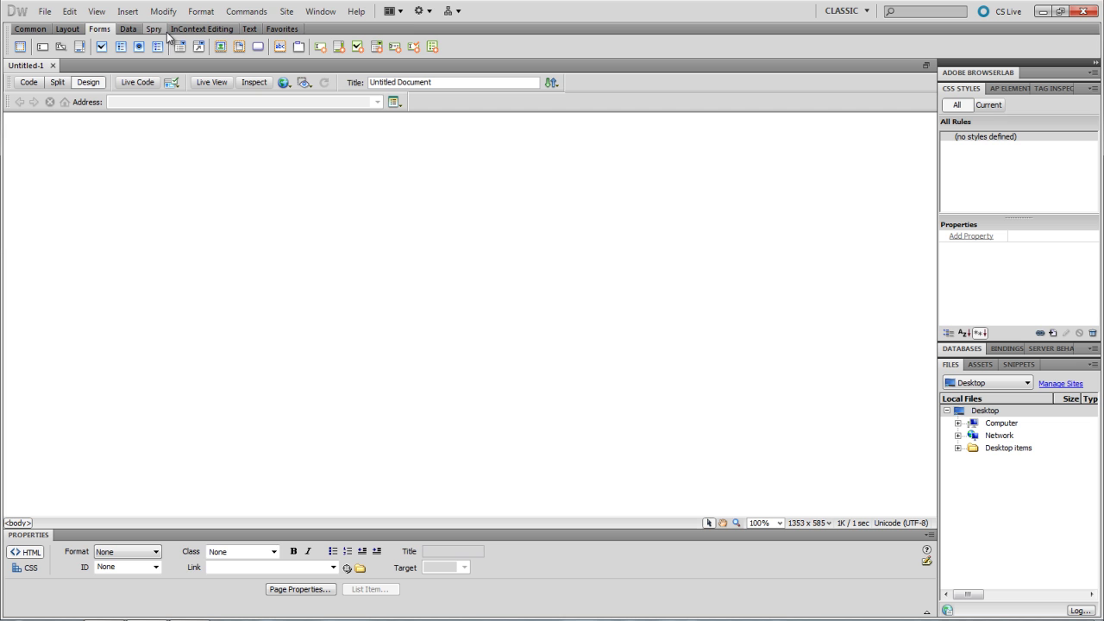
{"action": "left_click", "coordinate": [249, 30]}
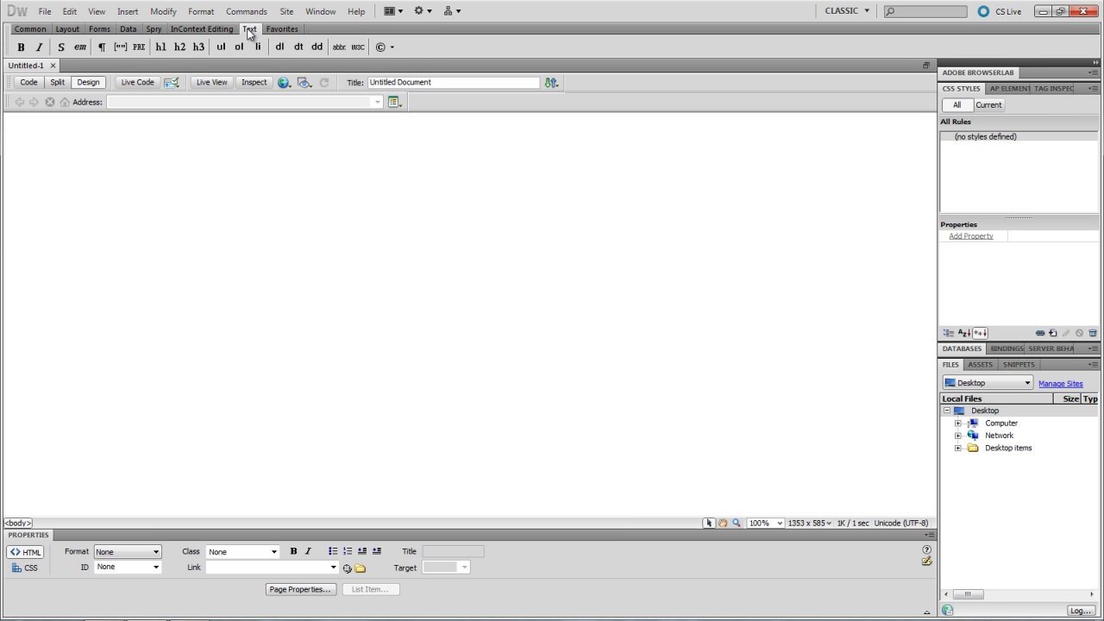
{"action": "left_click", "coordinate": [273, 31]}
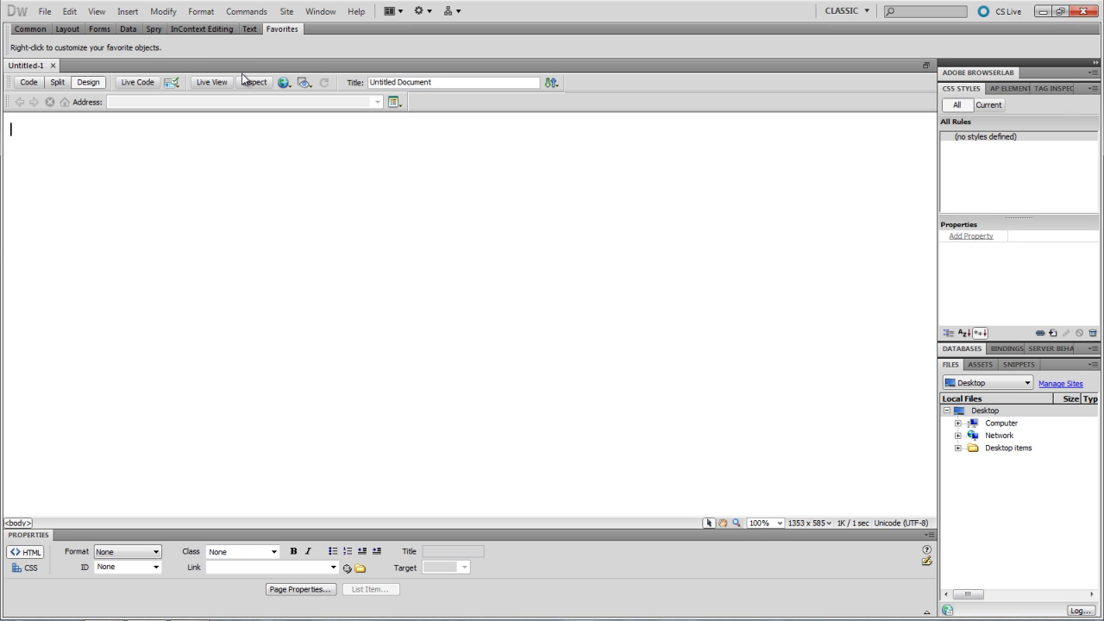
{"action": "left_click", "coordinate": [31, 31]}
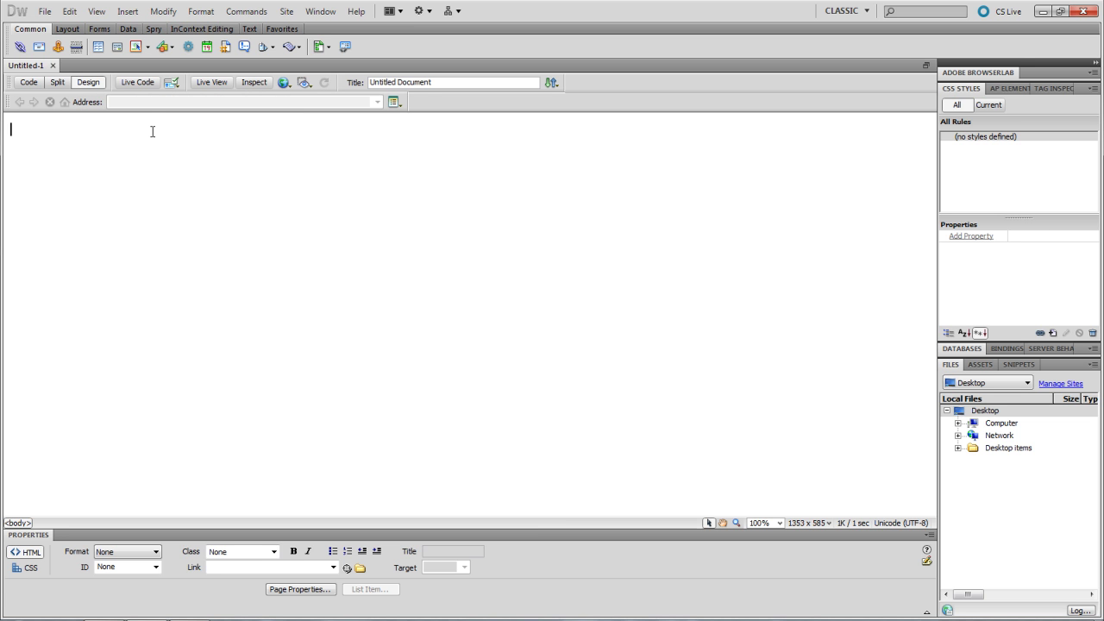
- View the blank page in Code and Split views, and return to Design view
{"action": "left_click", "coordinate": [39, 84]}
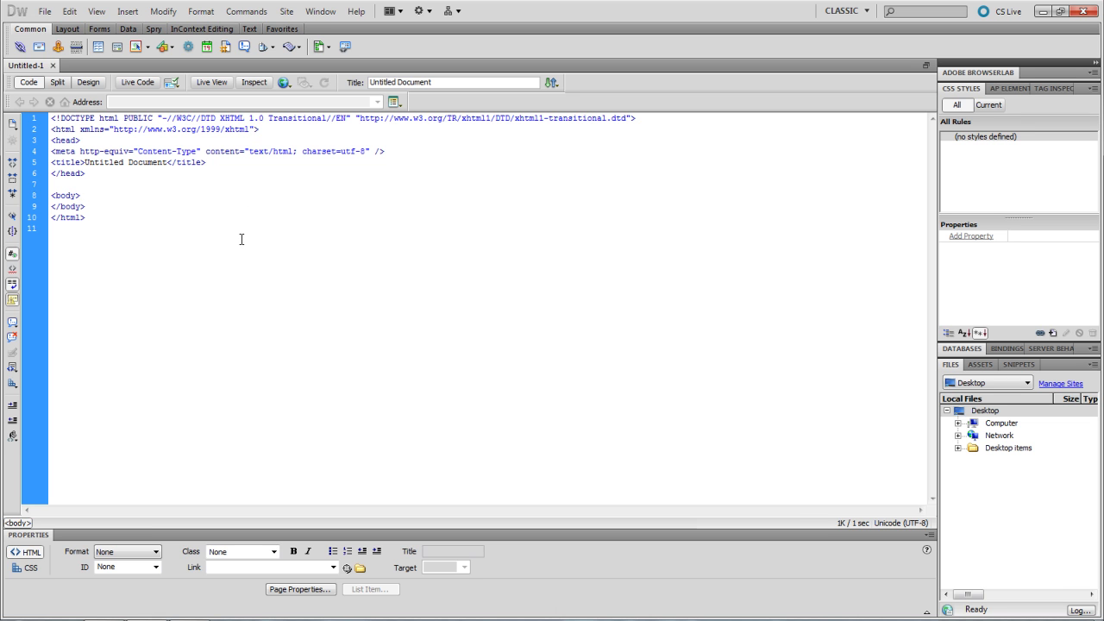
{"action": "left_click", "coordinate": [57, 84]}
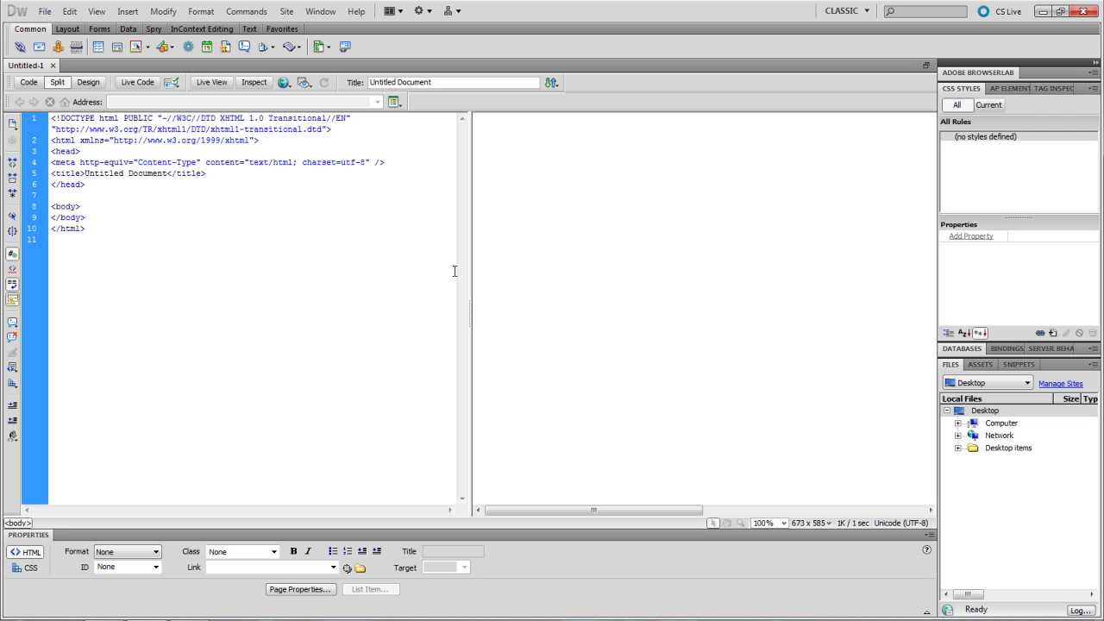
{"action": "left_click", "coordinate": [97, 84]}
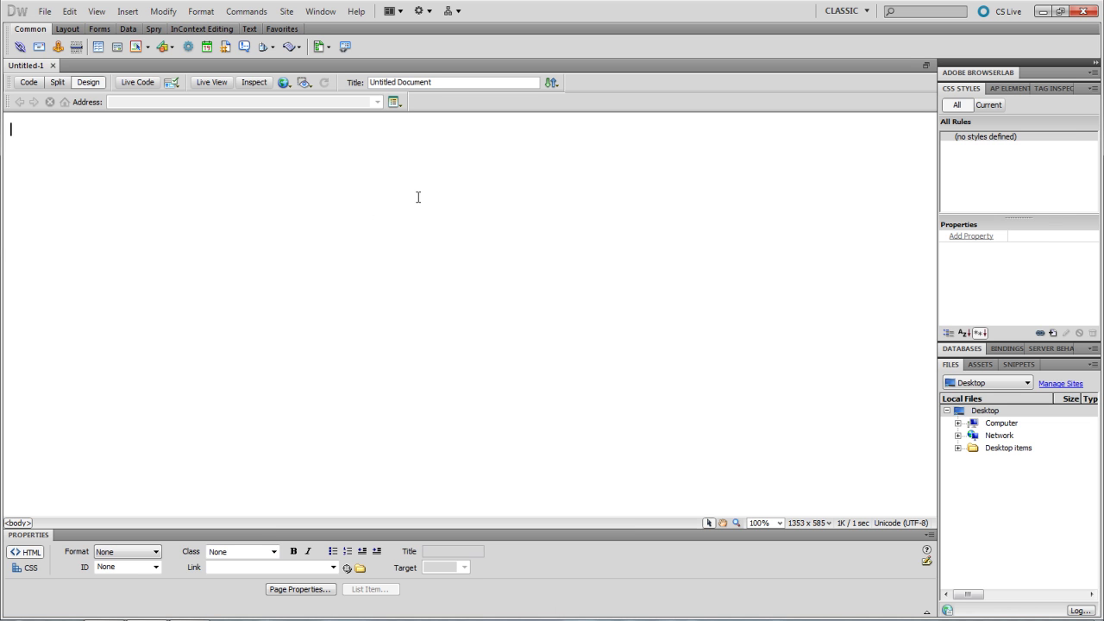
- Start a new site definition and name the site The UFO Lookout
{"action": "left_click", "coordinate": [451, 13]}
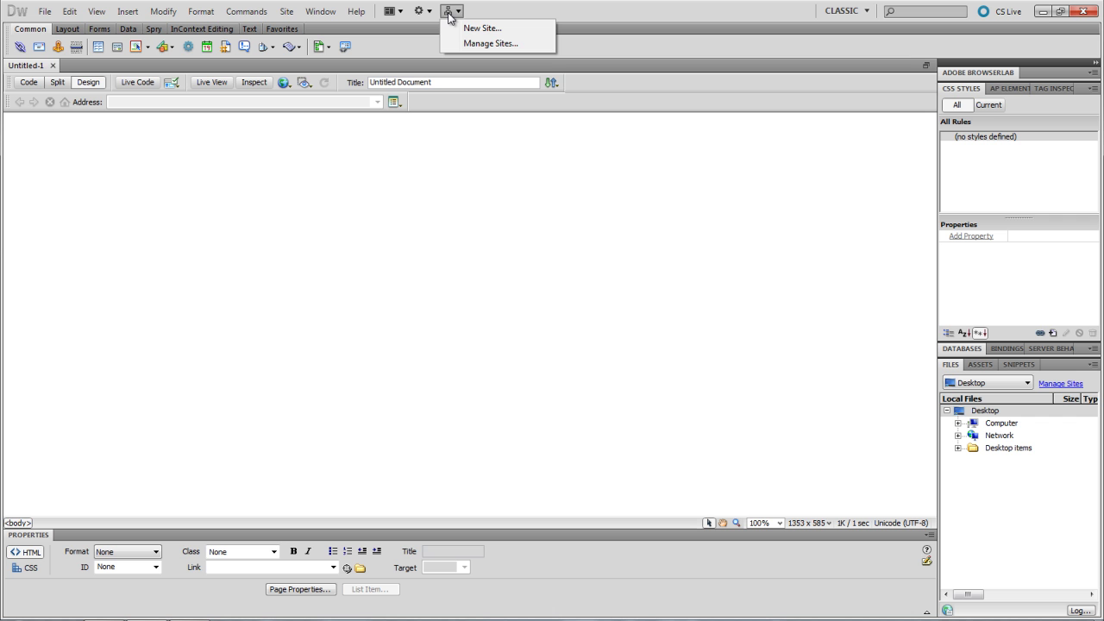
{"action": "left_click", "coordinate": [461, 27]}
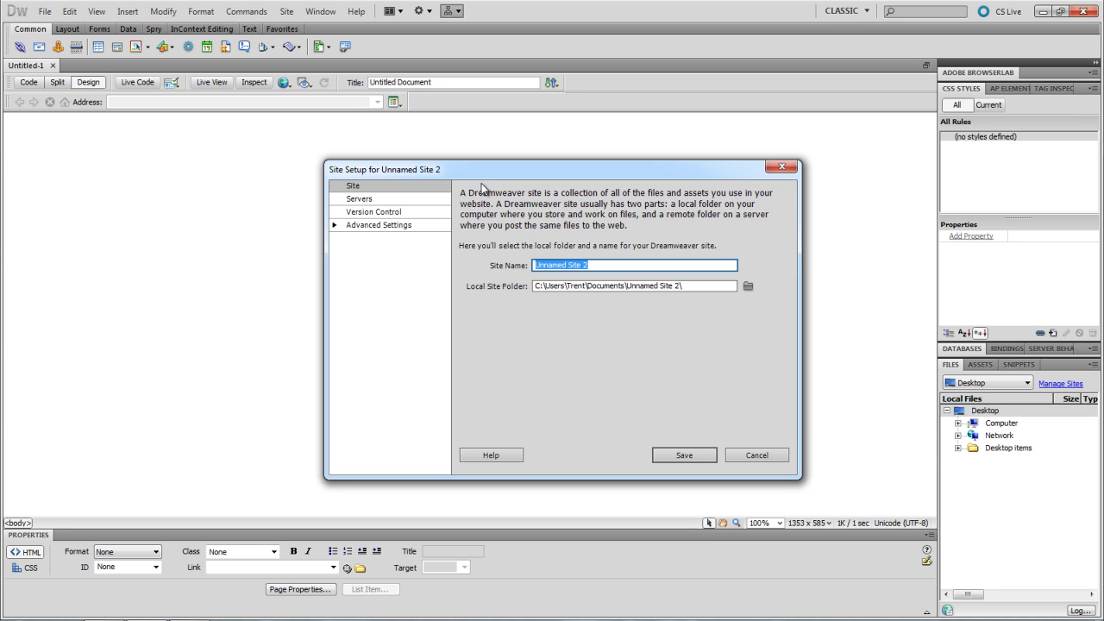
{"action": "type", "text": "The UFO Lookout"}
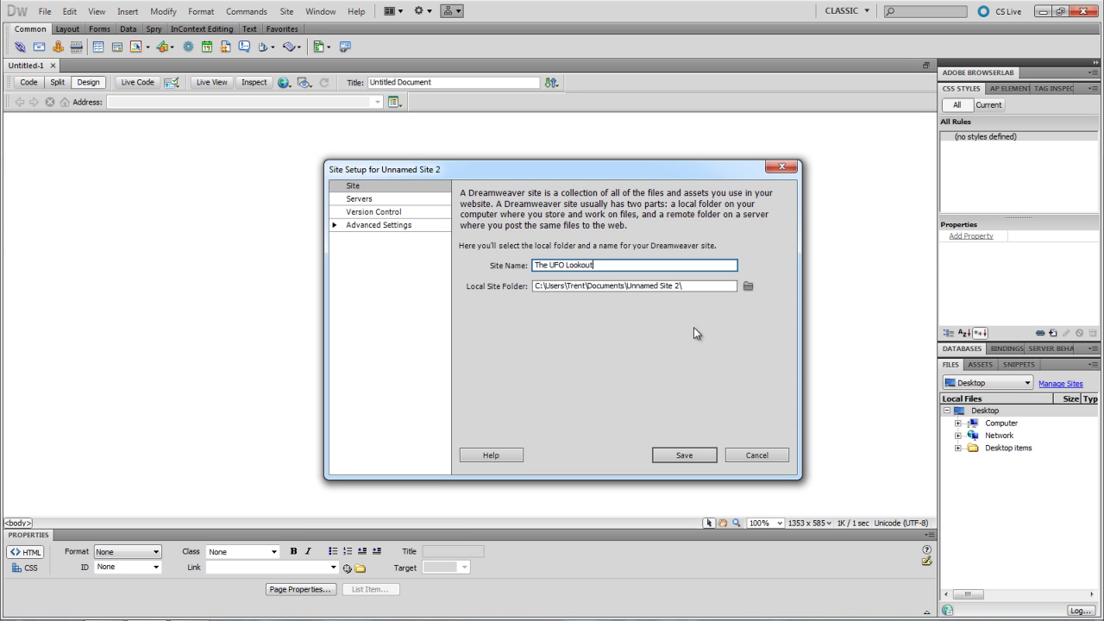
- Create a folder named "the ufo lookout" on the Desktop and set it as the local site folder
{"action": "left_click", "coordinate": [746, 286]}
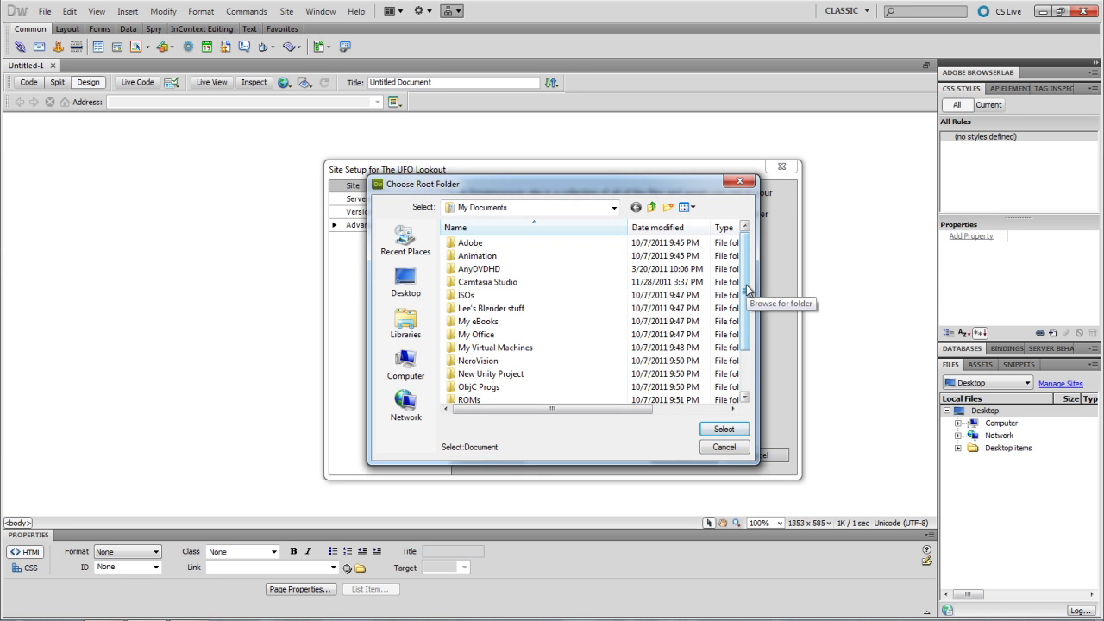
{"action": "left_click", "coordinate": [407, 280]}
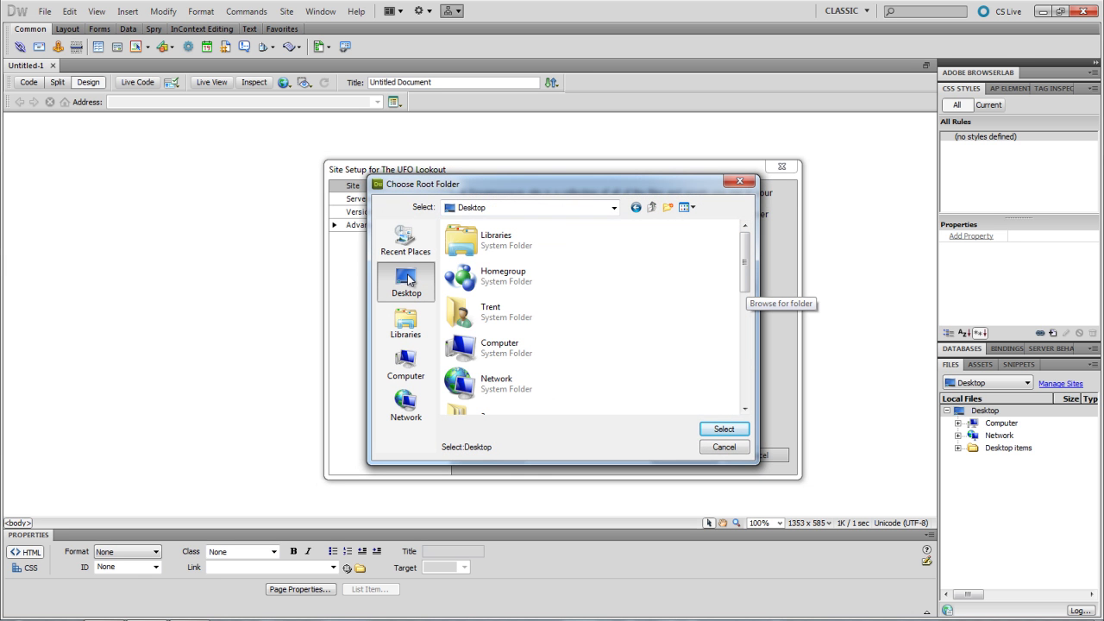
{"action": "left_click", "coordinate": [667, 207]}
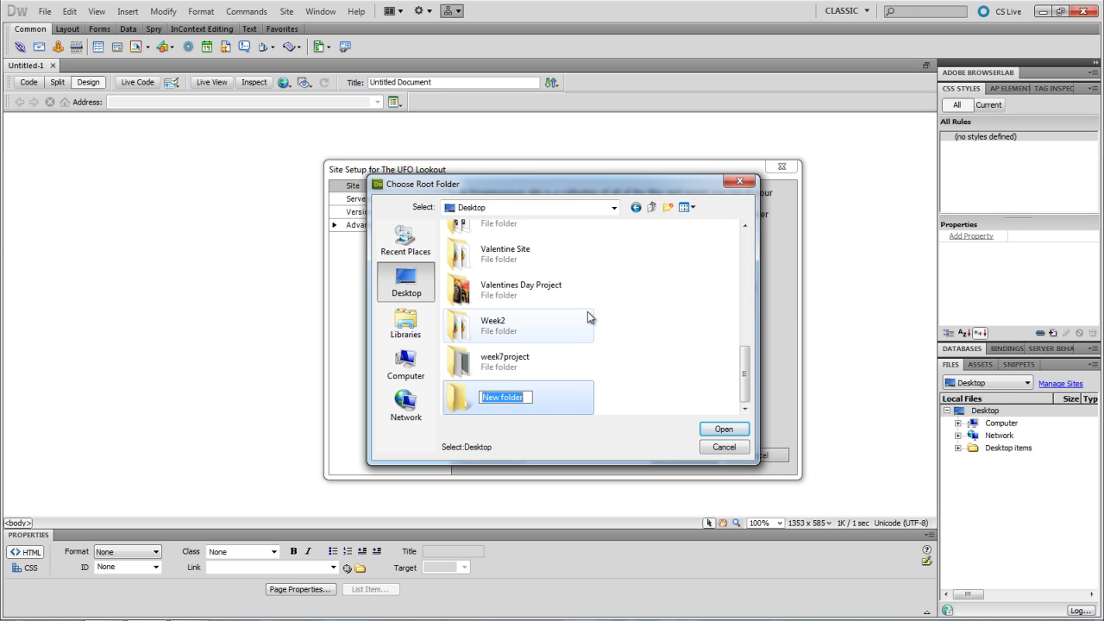
{"action": "type", "text": "the ufo lookout"}
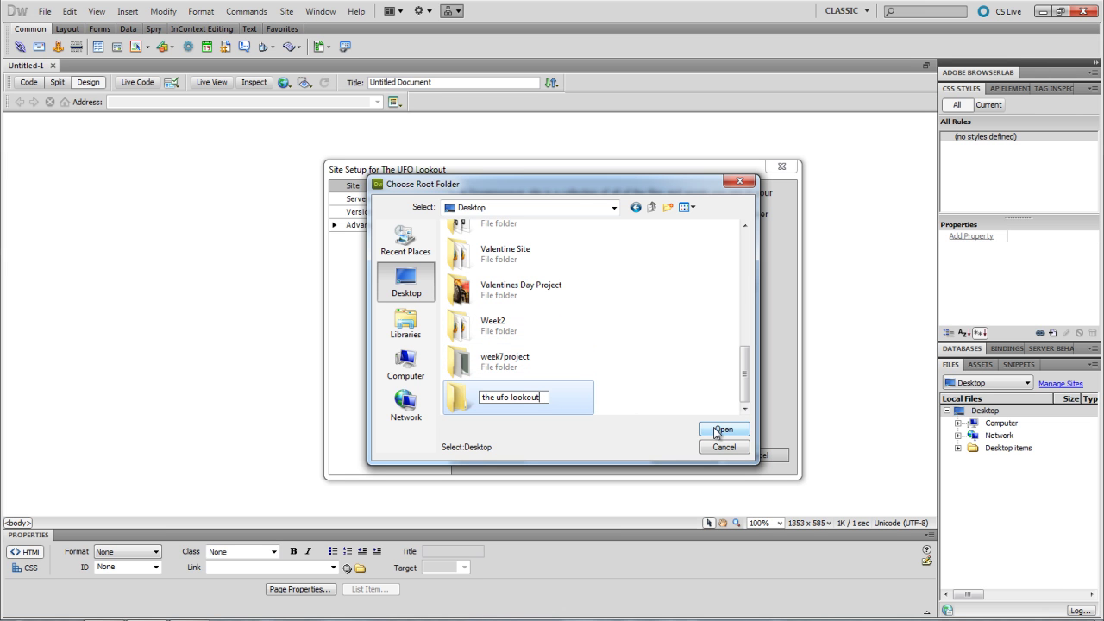
{"action": "key", "text": "Return"}
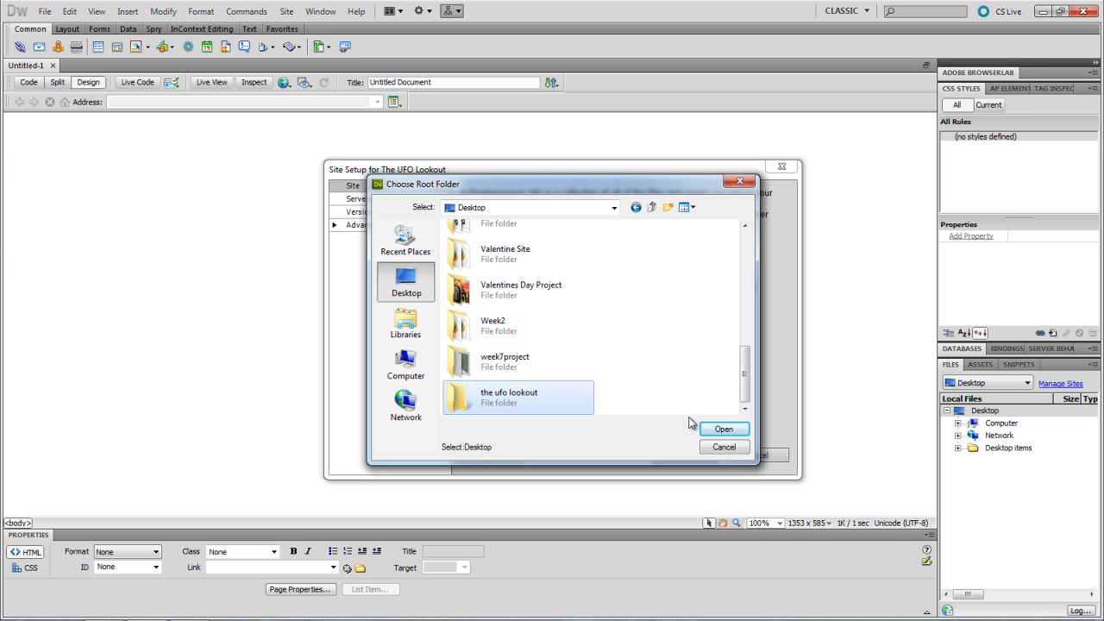
{"action": "left_click", "coordinate": [723, 430]}
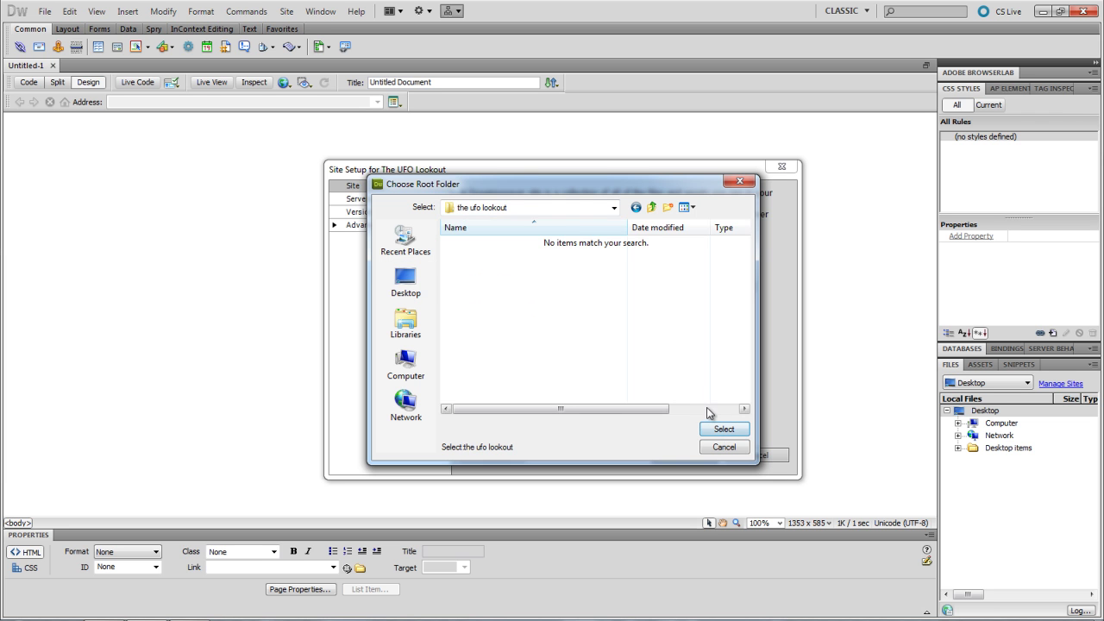
{"action": "left_click", "coordinate": [715, 432]}
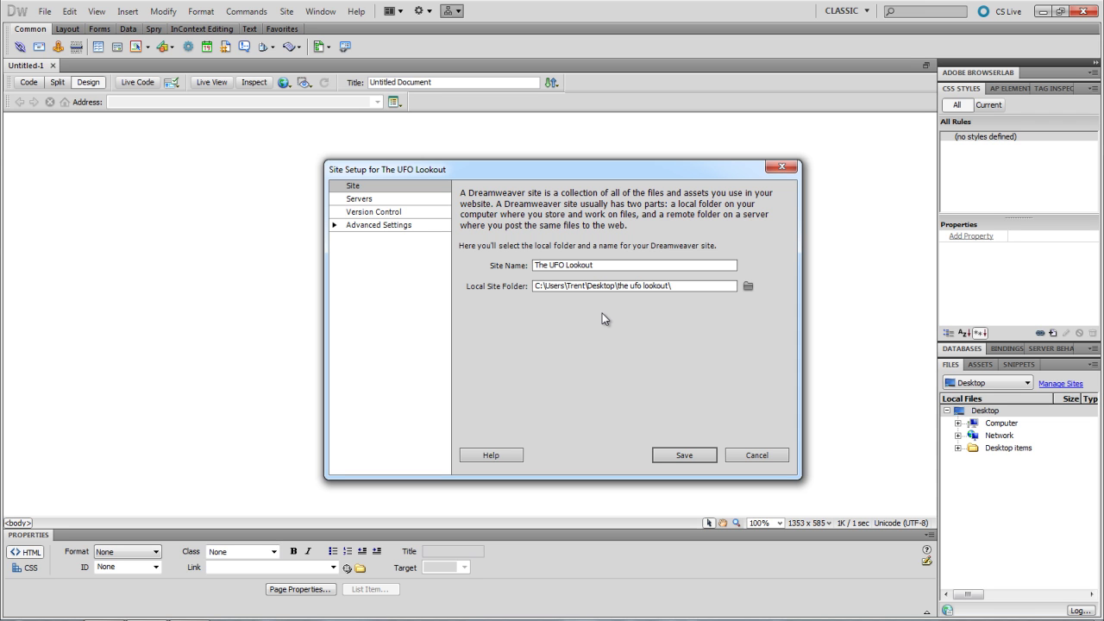
- While choosing the site's default images folder, create a folder named Assets inside the Desktop folder "the ufo lookout"
{"action": "left_click", "coordinate": [369, 226]}
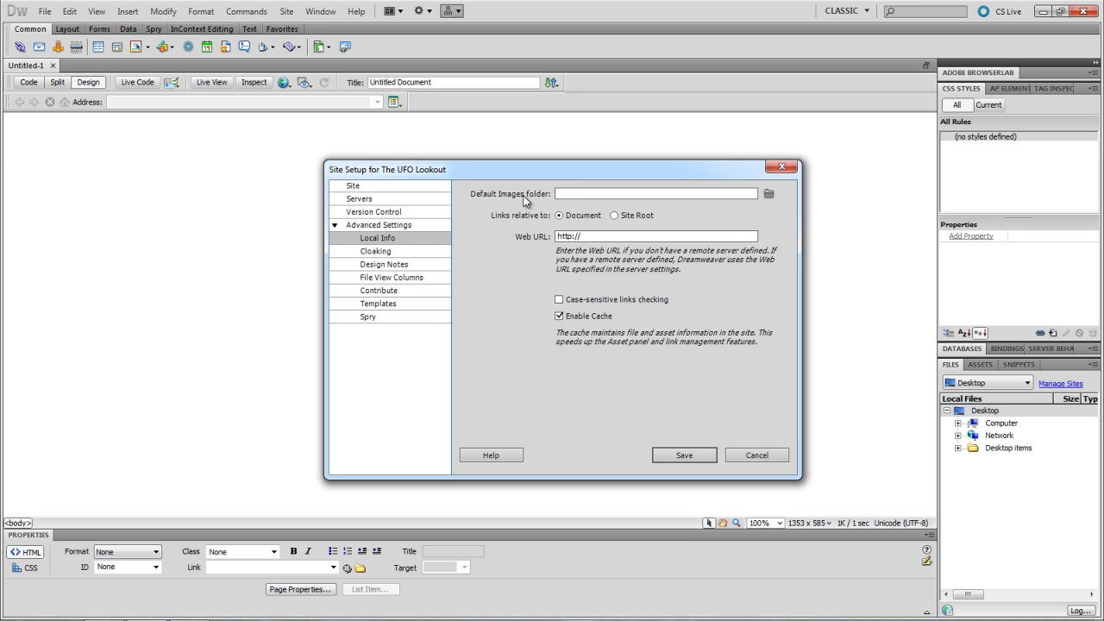
{"action": "left_click", "coordinate": [768, 193]}
{"action": "left_click", "coordinate": [411, 278]}
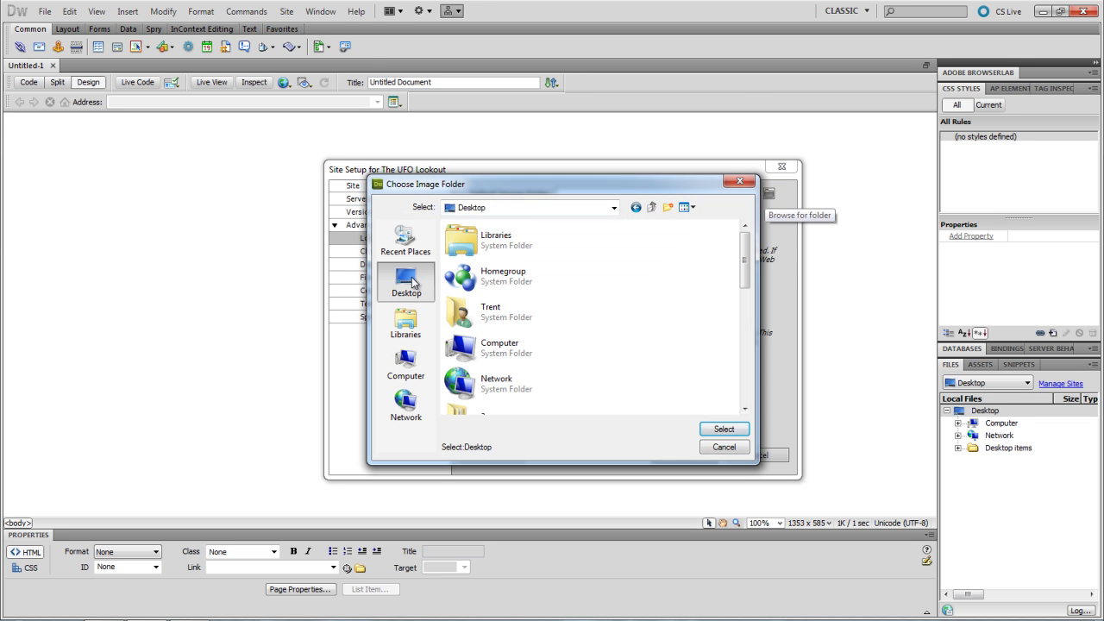
{"action": "left_click_drag", "start_coordinate": [746, 271], "coordinate": [746, 312]}
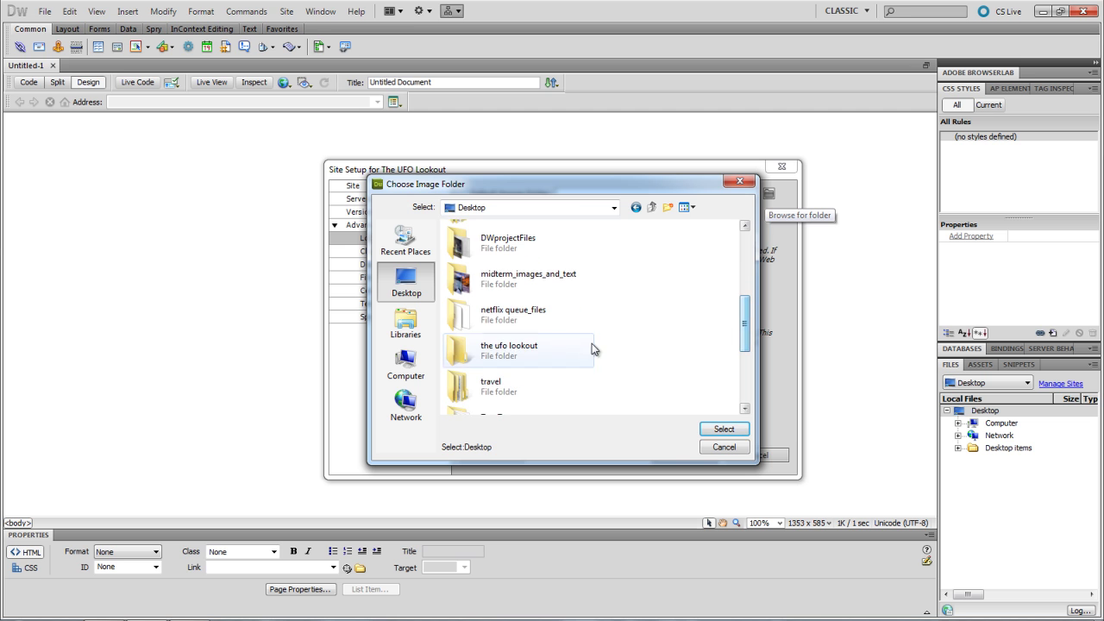
{"action": "double_click", "coordinate": [529, 346]}
{"action": "left_click", "coordinate": [667, 207]}
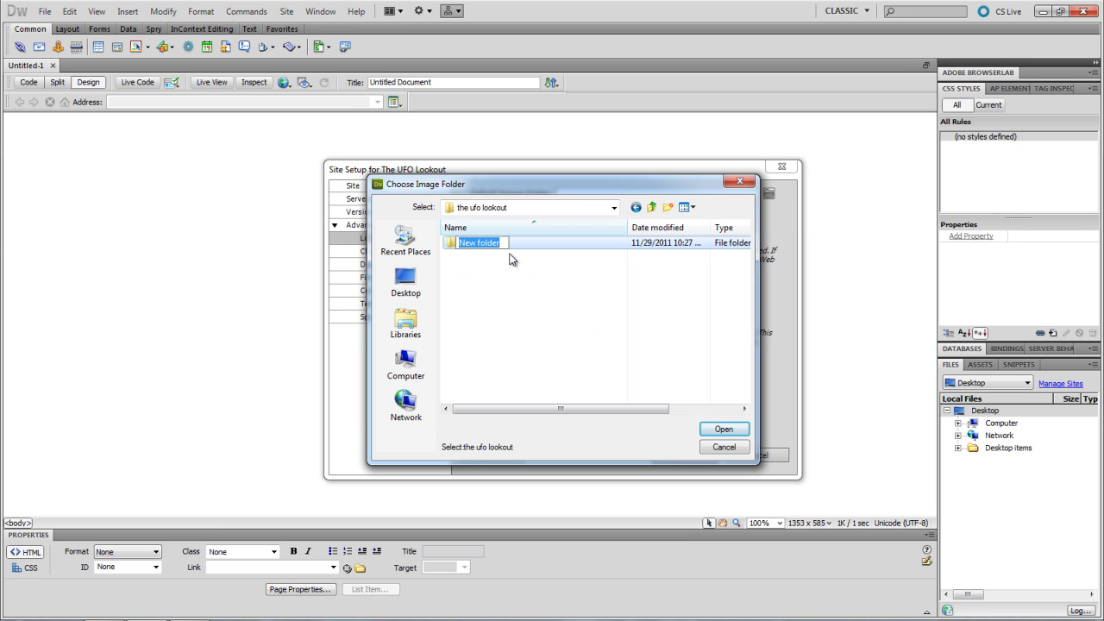
{"action": "type", "text": "Asses"}
{"action": "key", "text": "BackSpace"}
{"action": "type", "text": "ts"}
{"action": "key", "text": "Return"}
- Set the Assets folder as the default images folder and save the site setup
{"action": "left_click", "coordinate": [541, 261]}
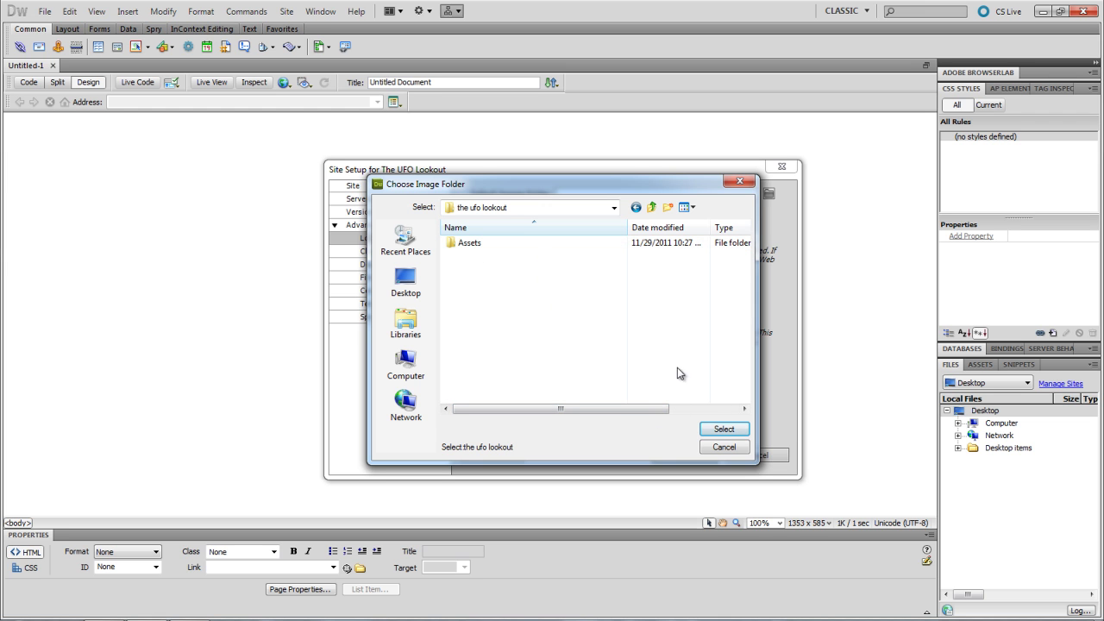
{"action": "left_click", "coordinate": [446, 244]}
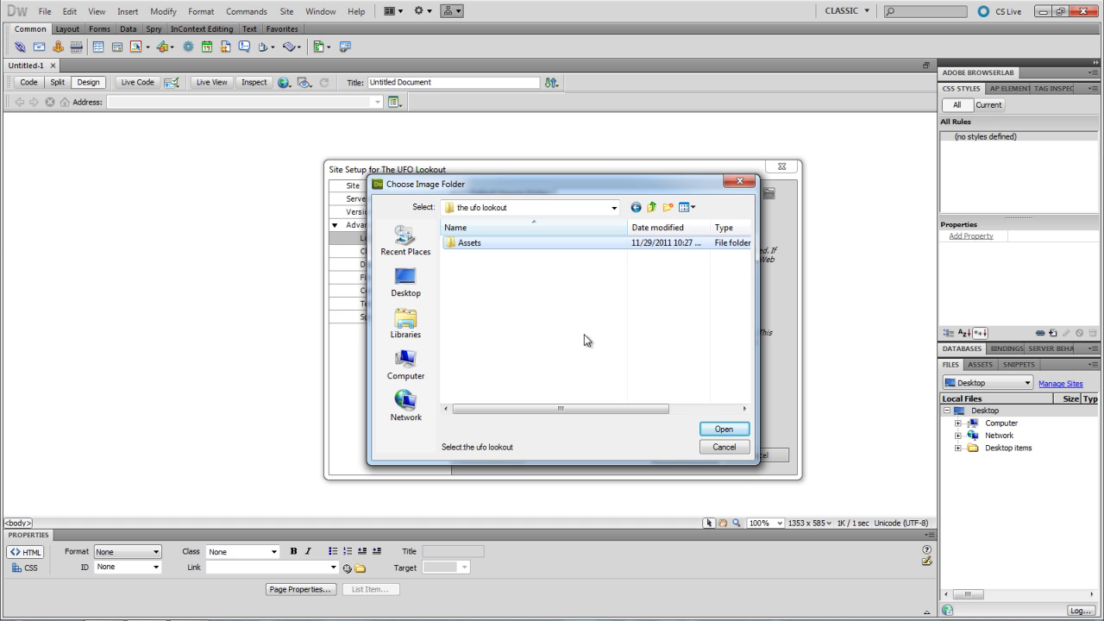
{"action": "left_click", "coordinate": [711, 427]}
{"action": "left_click", "coordinate": [721, 429]}
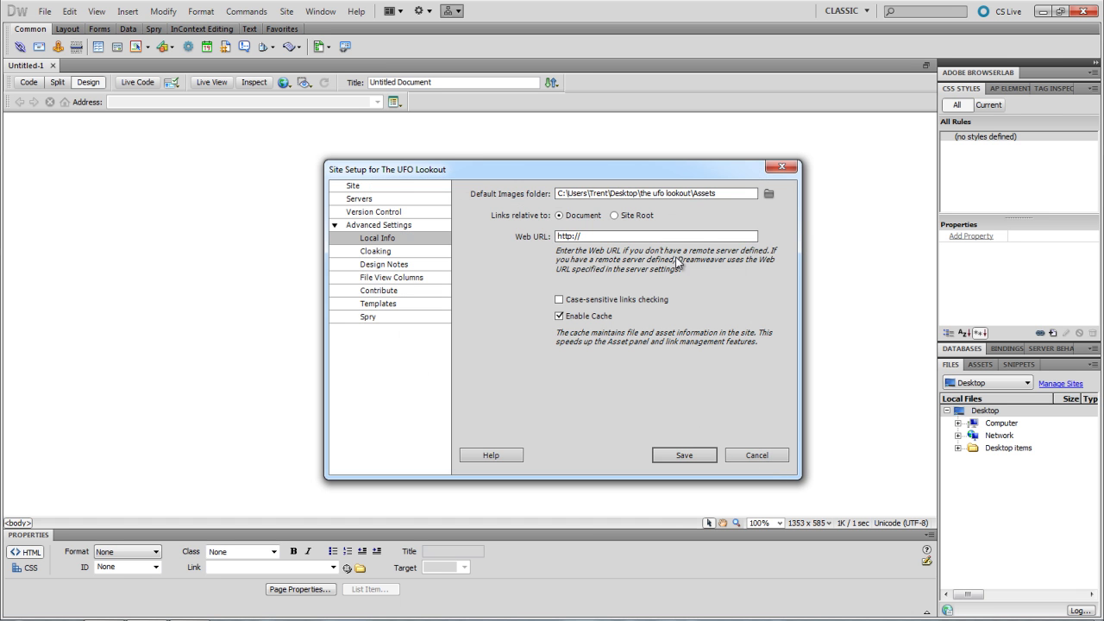
{"action": "left_click", "coordinate": [691, 456]}
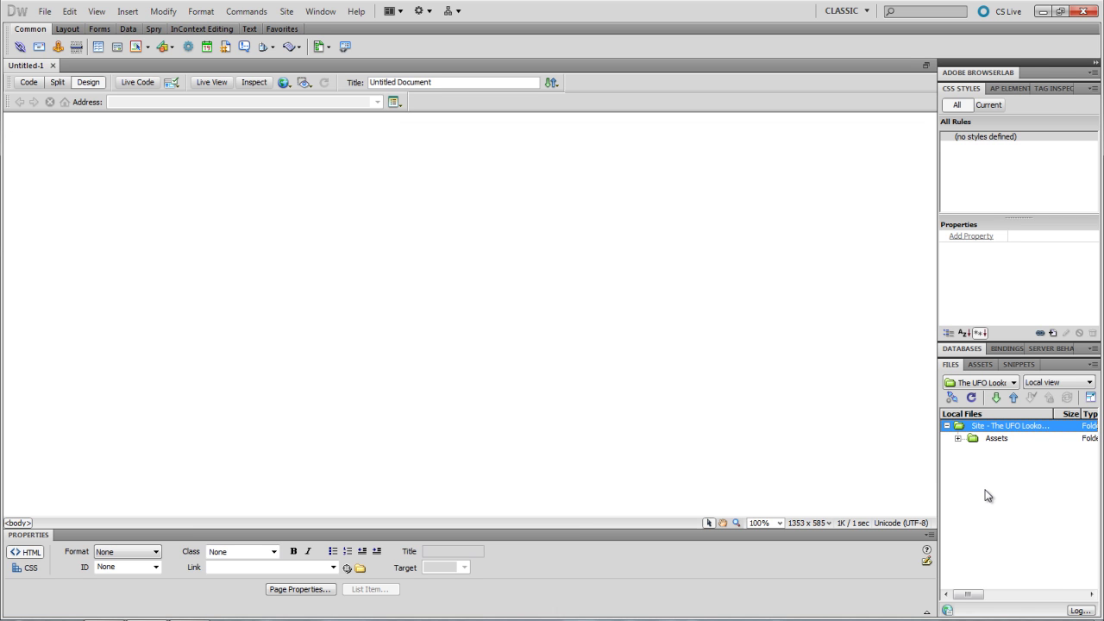
- Save the untitled page as firstWebpage in the root folder of the site
{"action": "left_click", "coordinate": [1001, 439]}
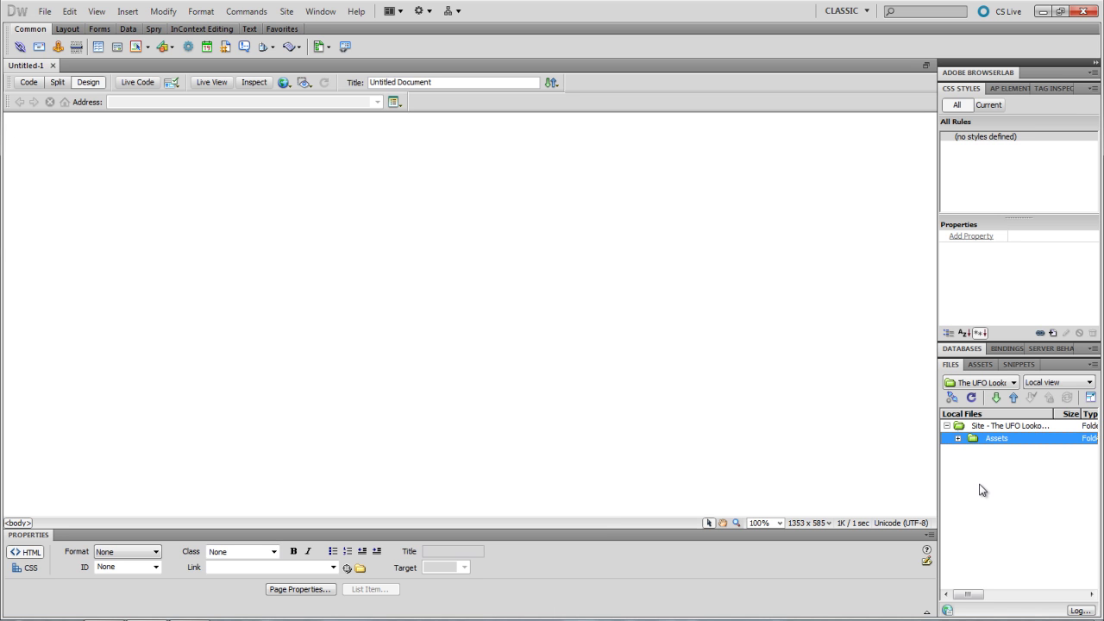
{"action": "left_click", "coordinate": [362, 338]}
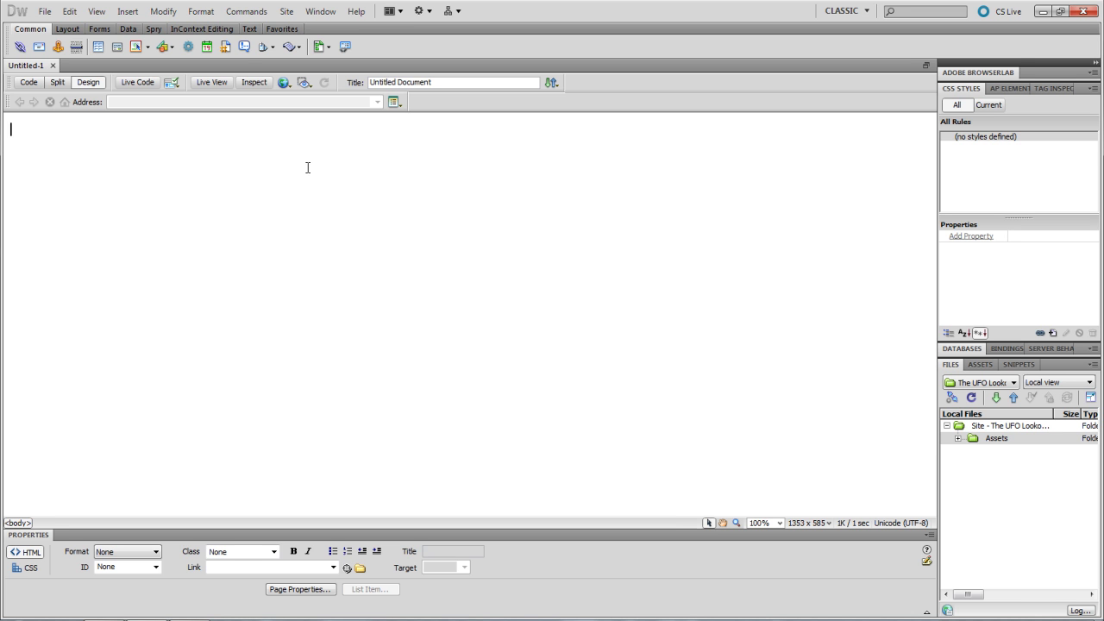
{"action": "left_click", "coordinate": [47, 11]}
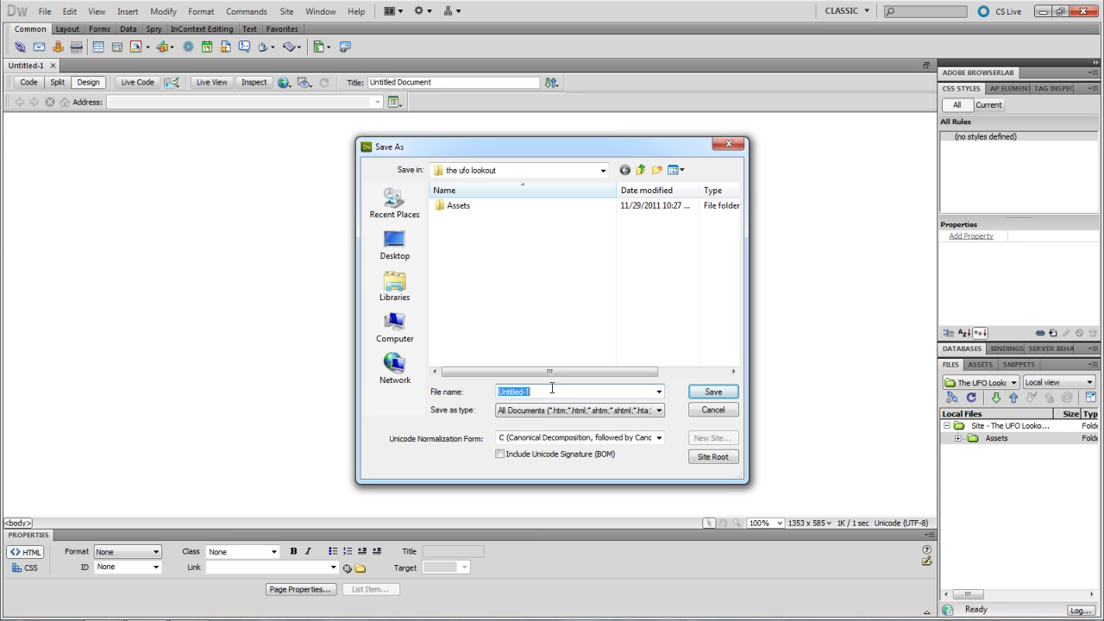
{"action": "type", "text": "firstWebpage"}
{"action": "left_click", "coordinate": [712, 390]}
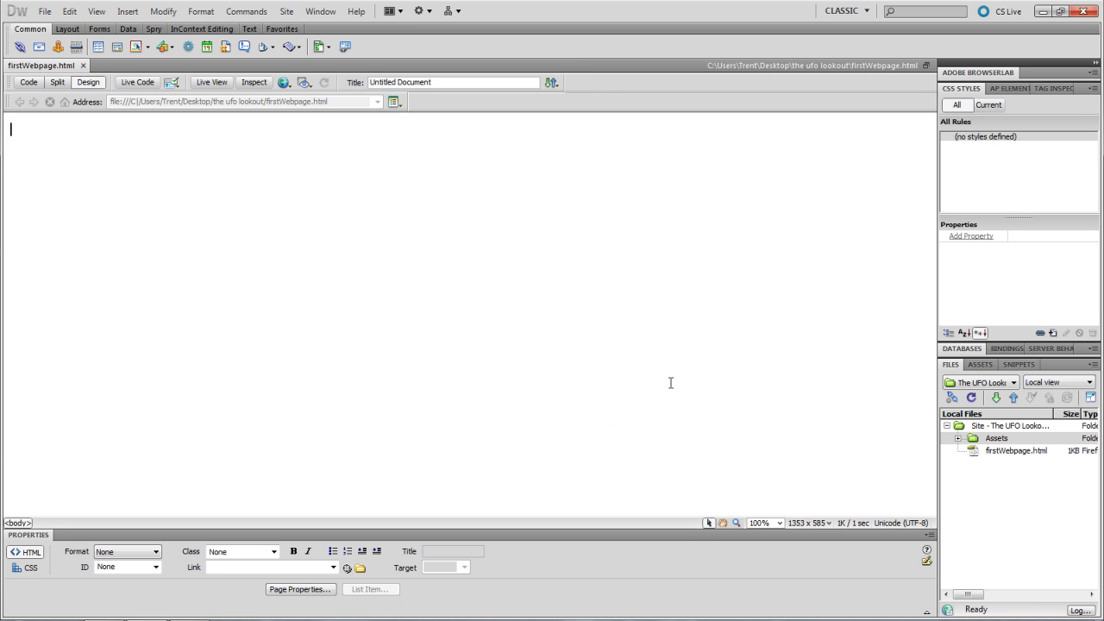
- Replace the page title of firstWebpage.html with "UFO Homepage"
{"action": "left_click", "coordinate": [1007, 455]}
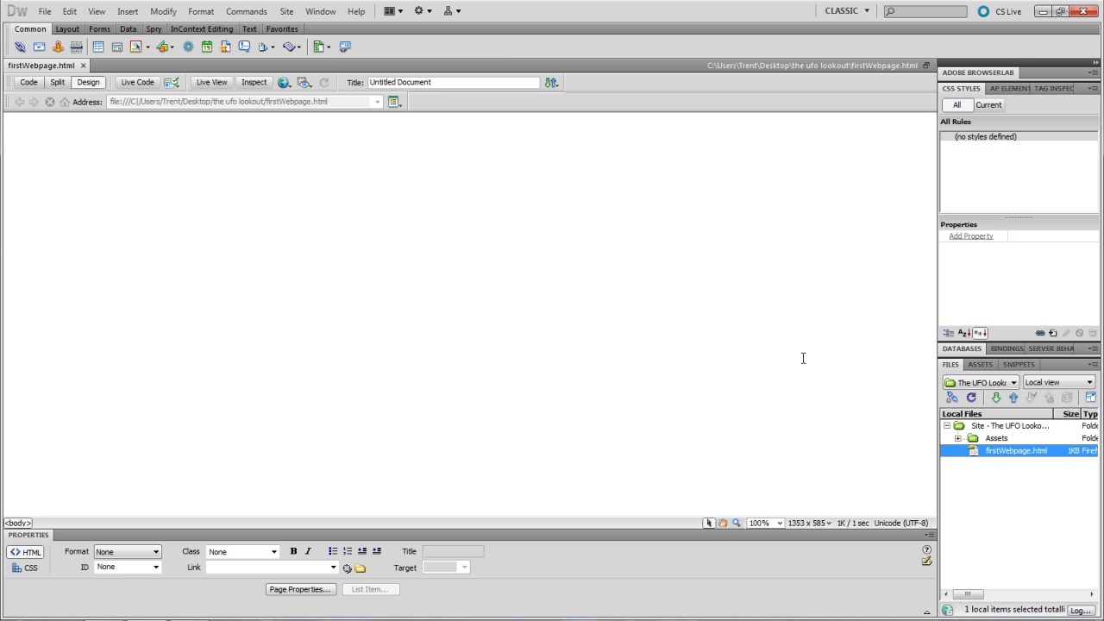
{"action": "left_click", "coordinate": [429, 83]}
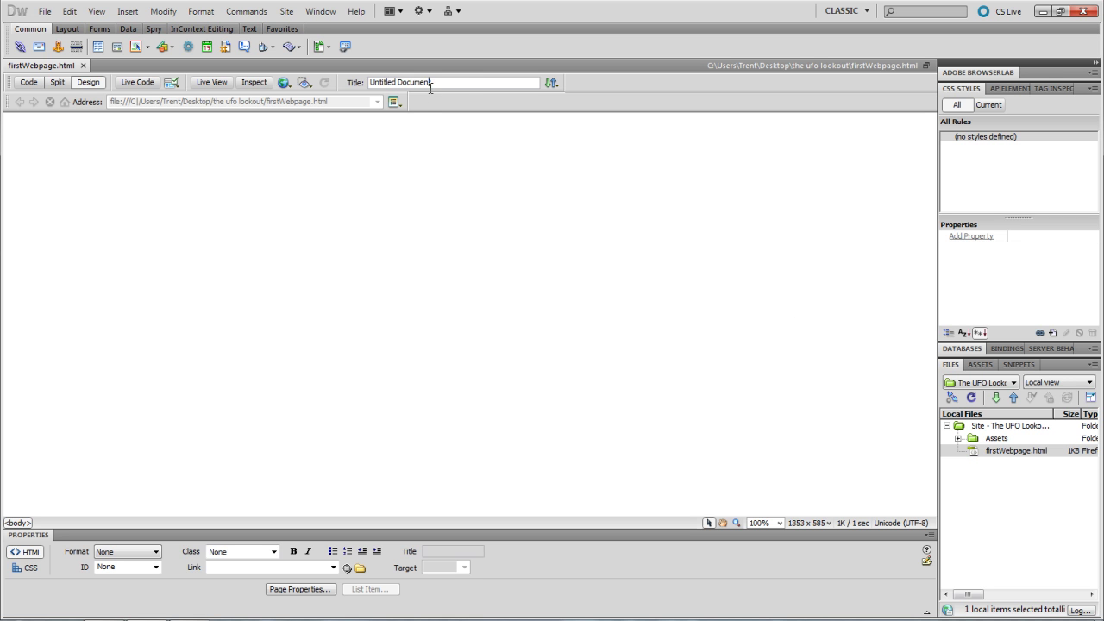
{"action": "key", "text": "BackSpace"}
{"action": "key", "text": "BackSpace"}
{"action": "key", "text": "BackSpace"}
{"action": "key", "text": "BackSpace"}
{"action": "key", "text": "BackSpace"}
{"action": "key", "text": "BackSpace"}
{"action": "key", "text": "BackSpace"}
{"action": "key", "text": "BackSpace"}
{"action": "key", "text": "BackSpace"}
{"action": "key", "text": "BackSpace"}
{"action": "key", "text": "BackSpace"}
{"action": "key", "text": "BackSpace"}
{"action": "key", "text": "BackSpace"}
{"action": "key", "text": "BackSpace"}
{"action": "key", "text": "BackSpace"}
{"action": "key", "text": "BackSpace"}
{"action": "key", "text": "BackSpace"}
{"action": "type", "text": "UFO Homepage"}
{"action": "left_click", "coordinate": [437, 174]}
- Open the page properties and examine the Links, Headings and Title/Encoding settings
{"action": "left_click", "coordinate": [298, 588]}
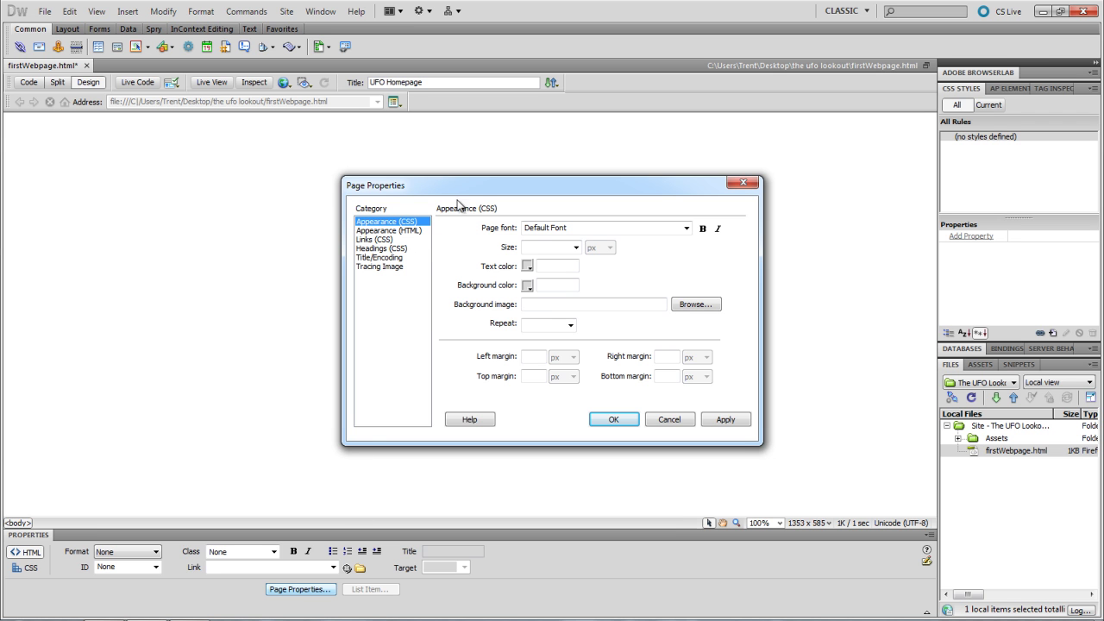
{"action": "left_click_drag", "start_coordinate": [475, 193], "coordinate": [463, 183]}
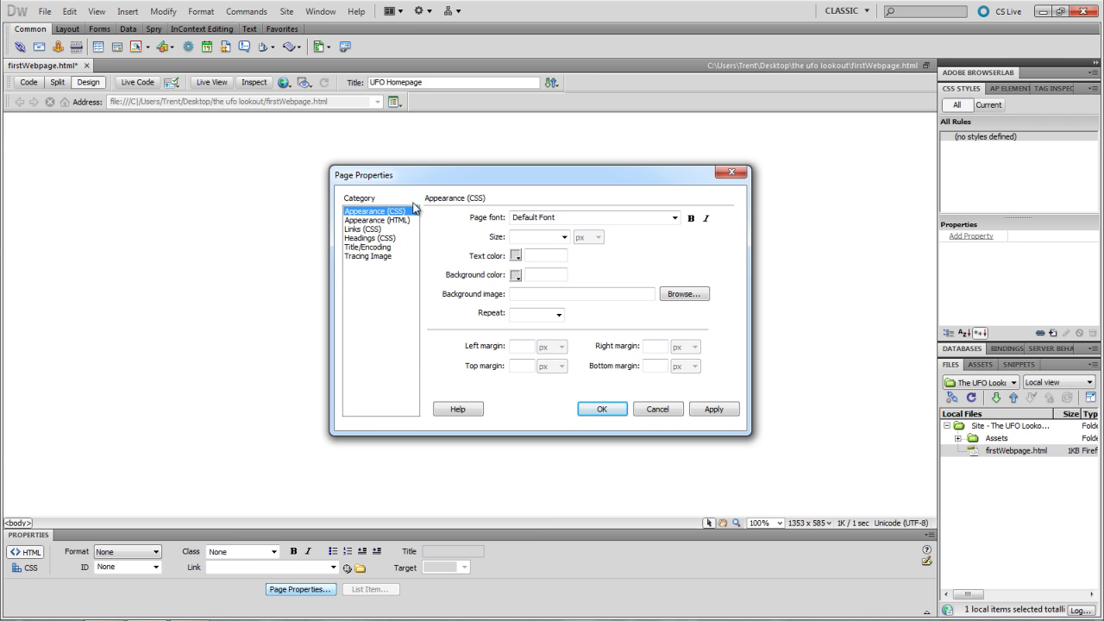
{"action": "left_click", "coordinate": [358, 229]}
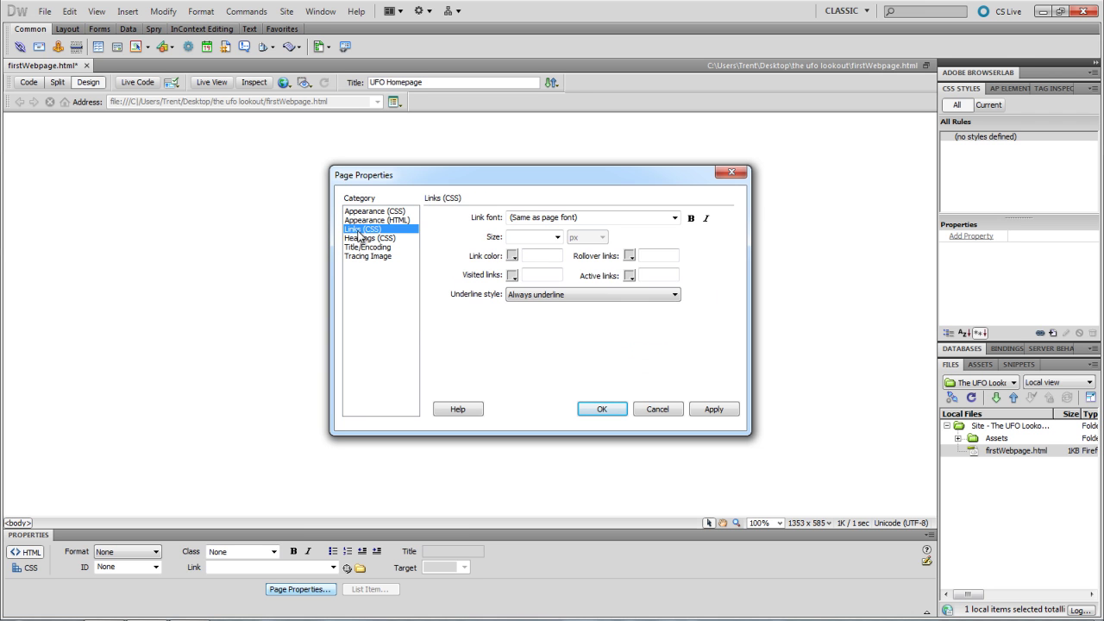
{"action": "left_click", "coordinate": [359, 238]}
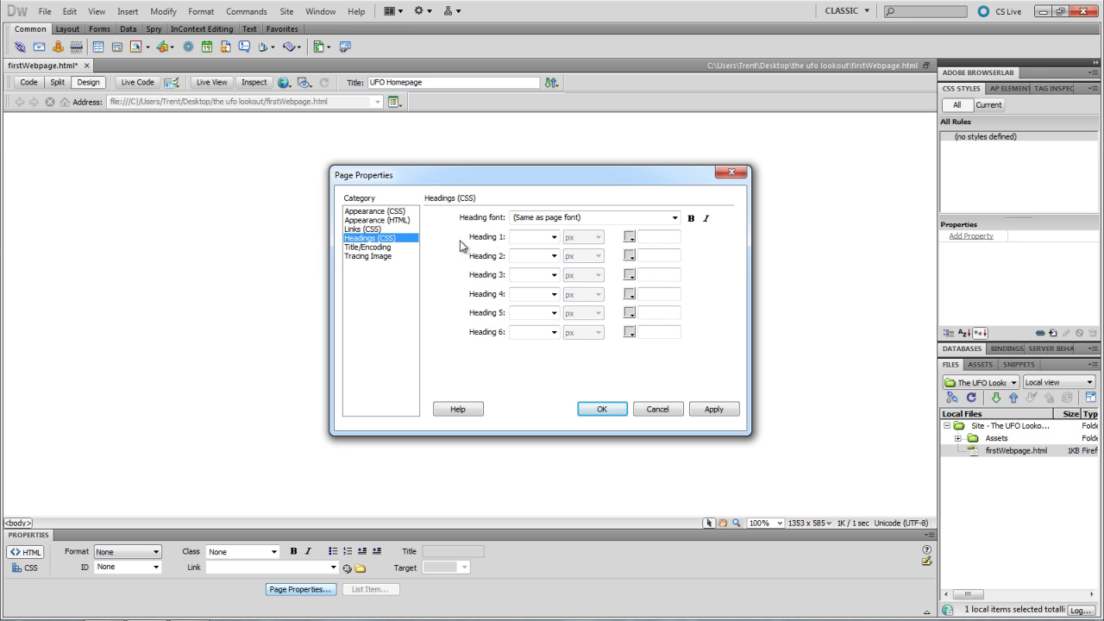
{"action": "left_click", "coordinate": [388, 249]}
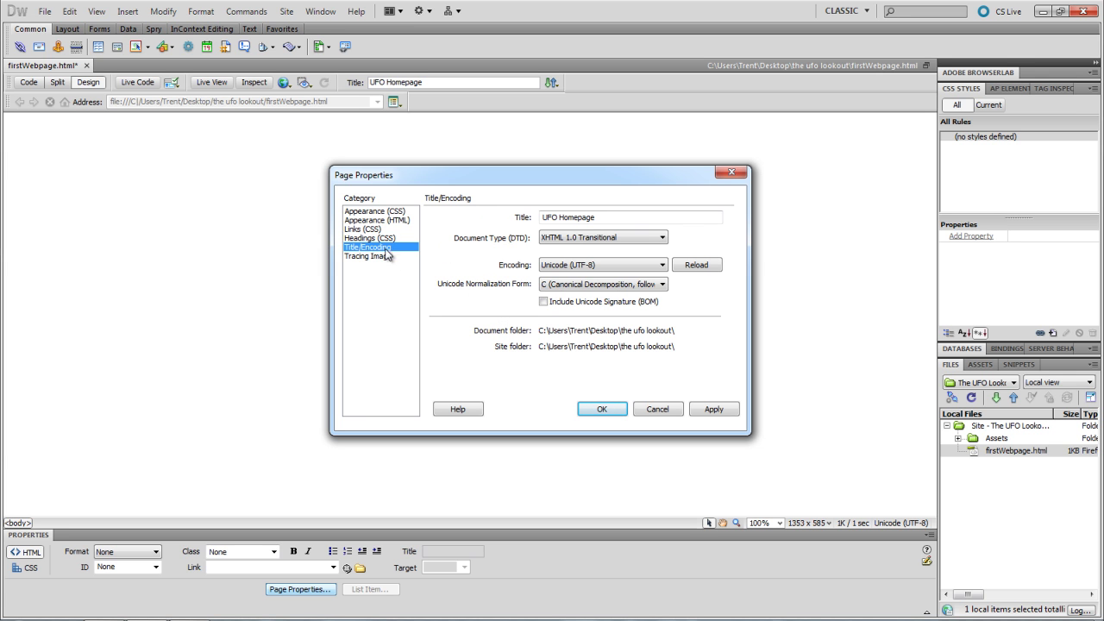
{"action": "left_click", "coordinate": [571, 218]}
{"action": "double_click", "coordinate": [624, 217]}
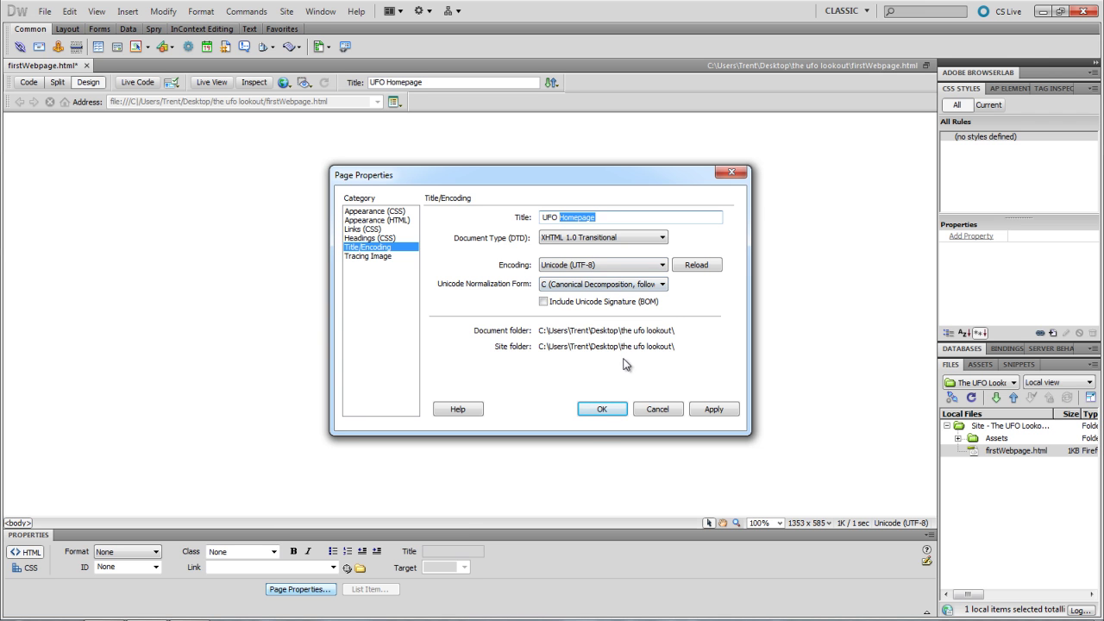
- Set the page's CSS background color to dark green #060 in the page properties
{"action": "left_click", "coordinate": [388, 211]}
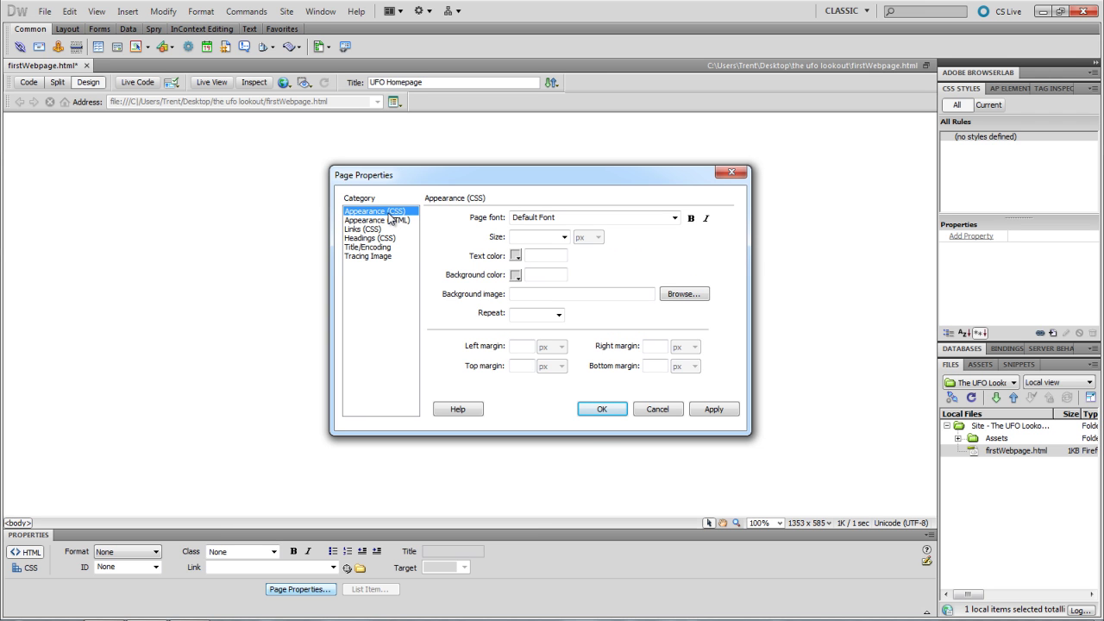
{"action": "left_click", "coordinate": [517, 275]}
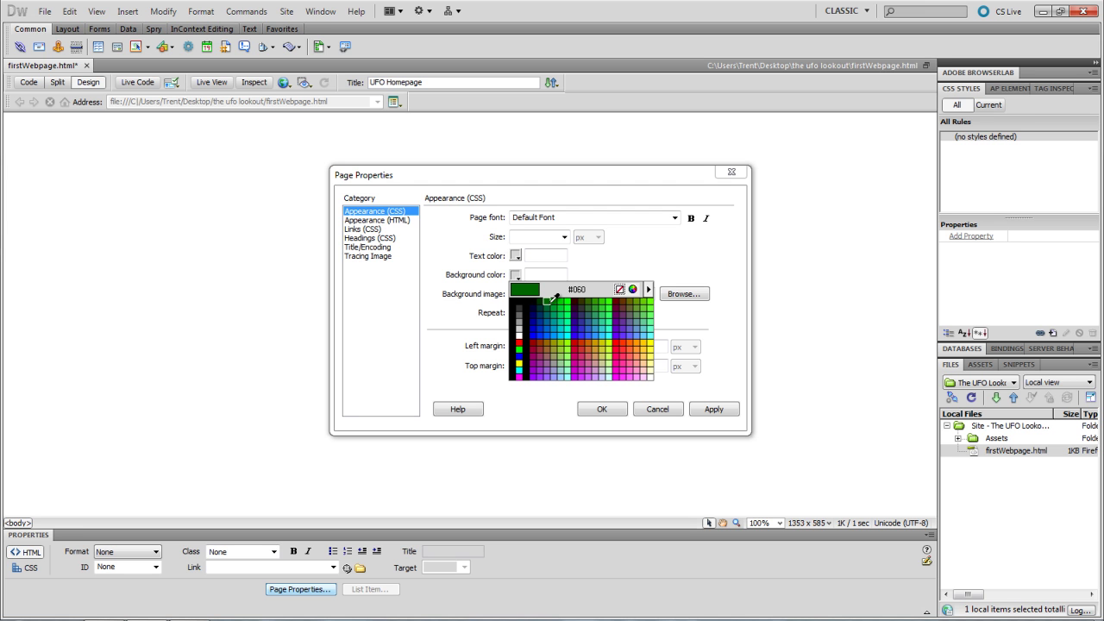
{"action": "left_click", "coordinate": [548, 301]}
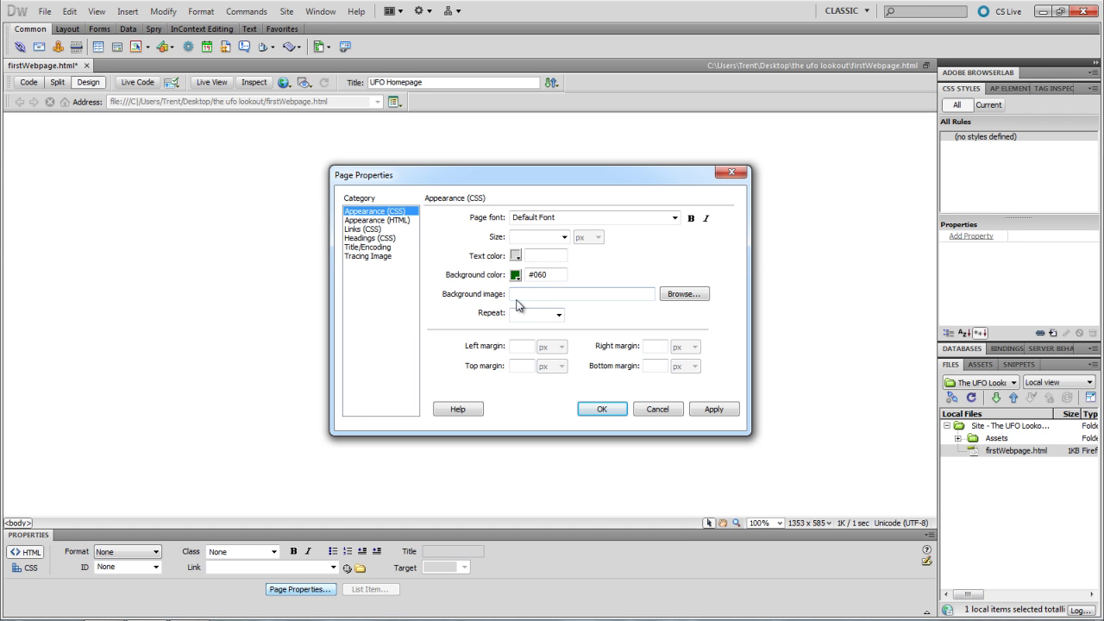
- Set the CSS link color to white #FFF and apply the page properties
{"action": "left_click", "coordinate": [373, 229]}
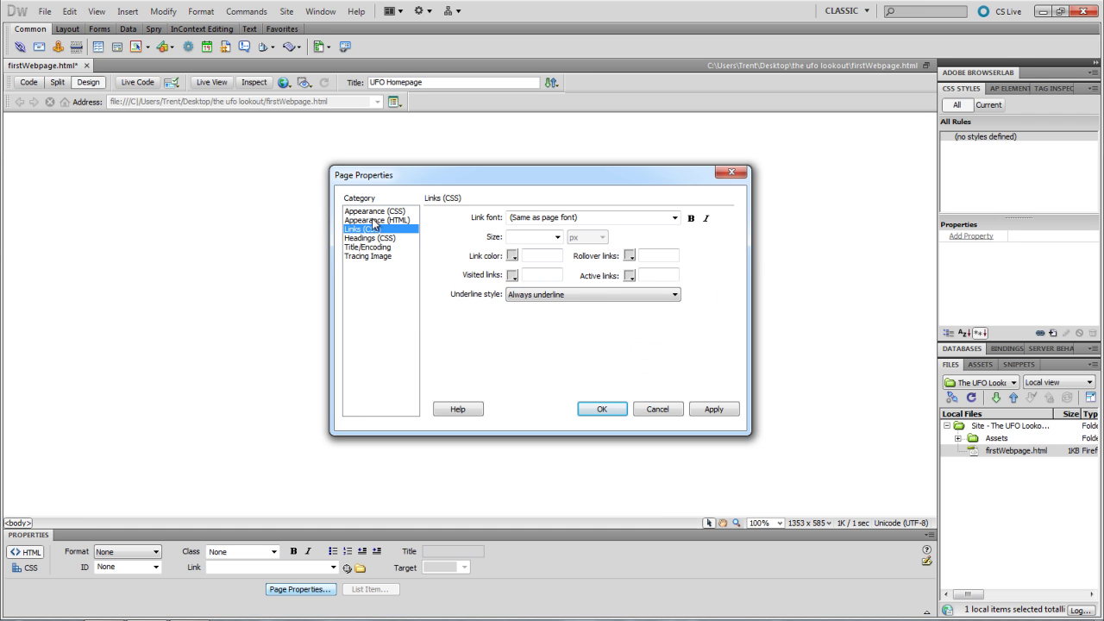
{"action": "left_click", "coordinate": [511, 256]}
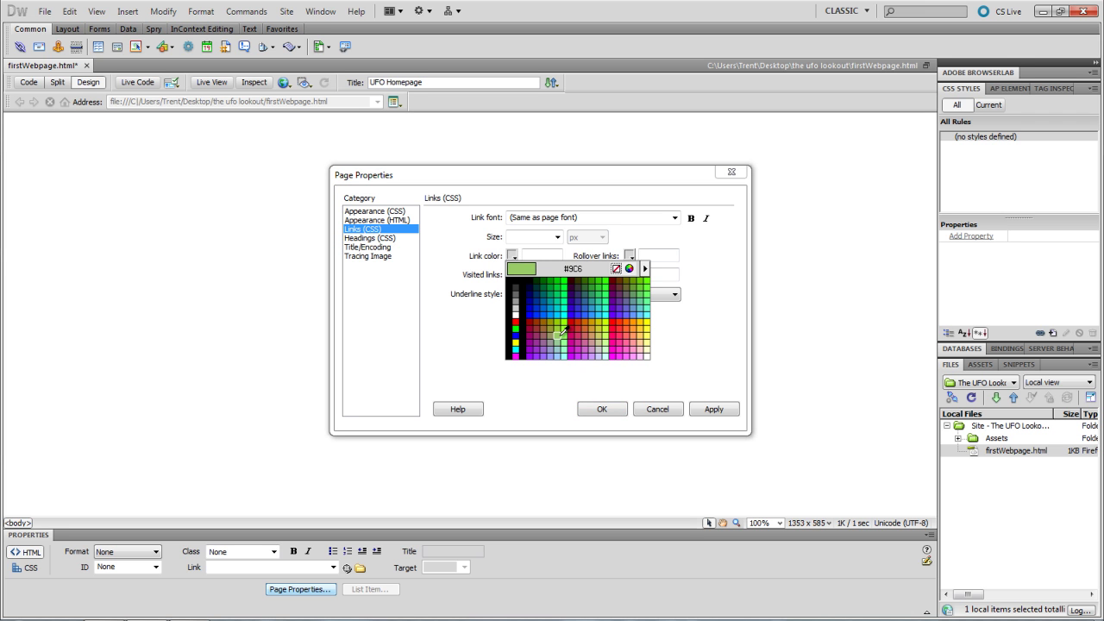
{"action": "left_click", "coordinate": [518, 314]}
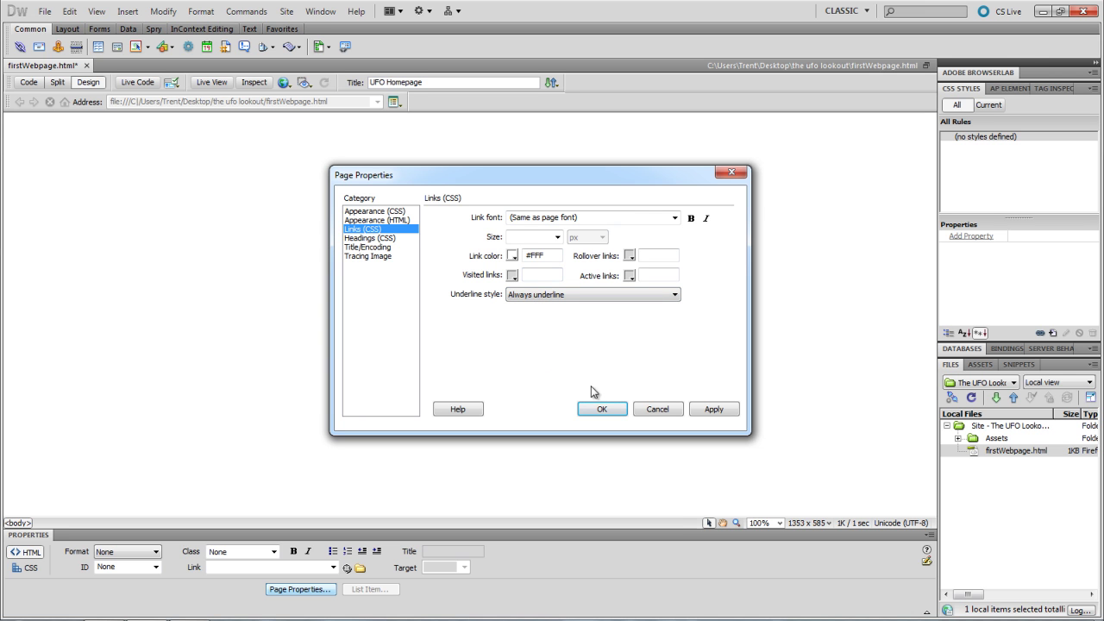
{"action": "left_click", "coordinate": [708, 407]}
{"action": "left_click", "coordinate": [615, 410]}
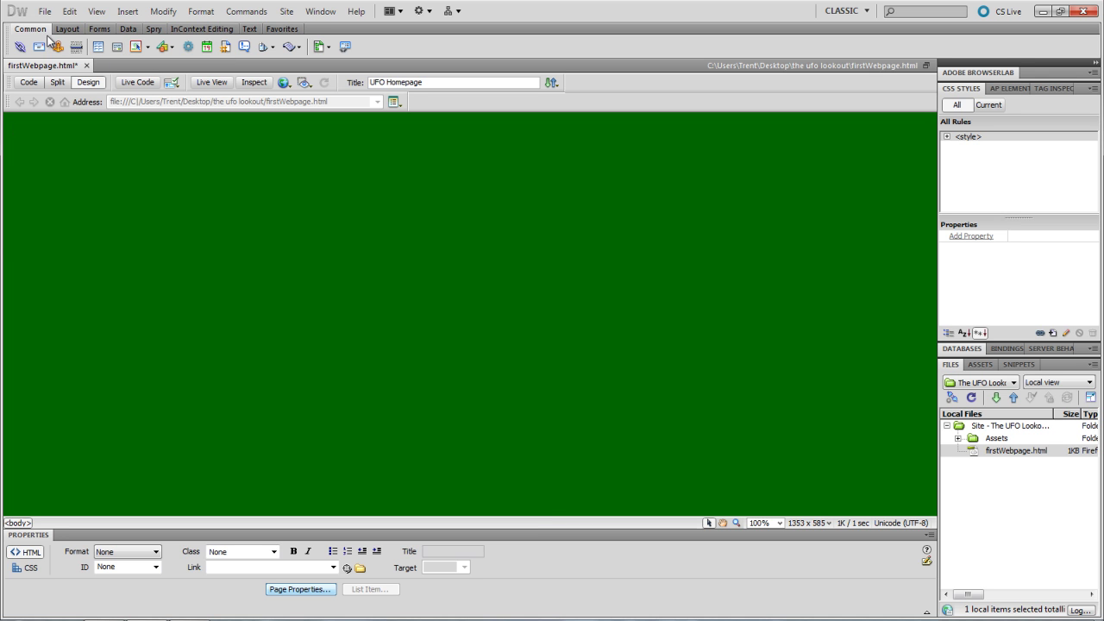
- Insert the Banner image from the Desktop folder DWprojectFiles, copying it into the site's Assets folder and leaving its alternate text empty
{"action": "left_click", "coordinate": [149, 49]}
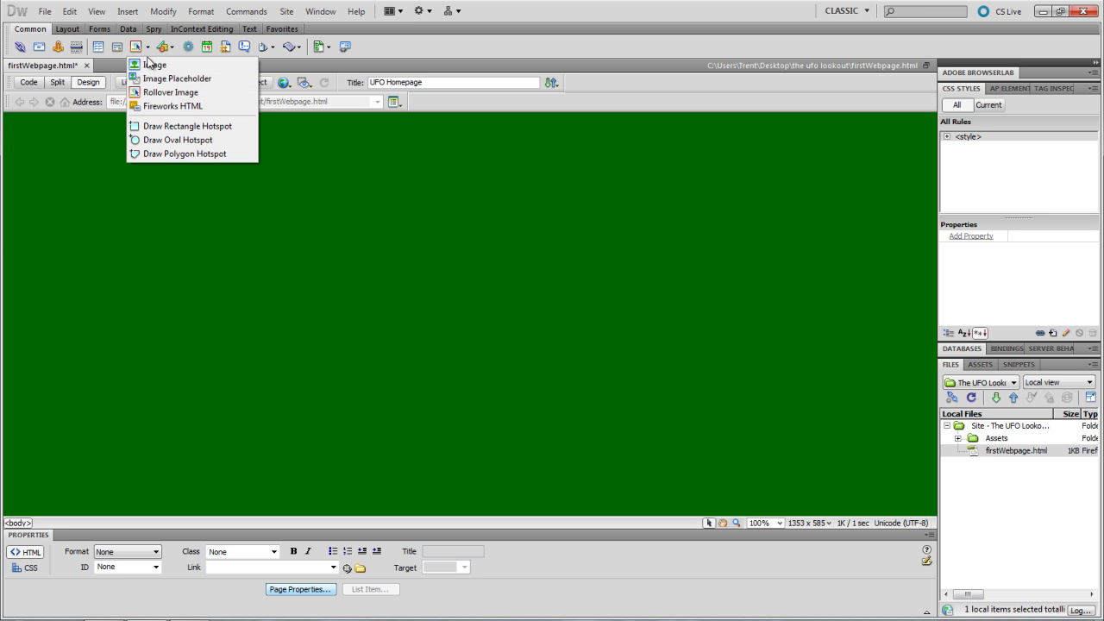
{"action": "left_click", "coordinate": [149, 67]}
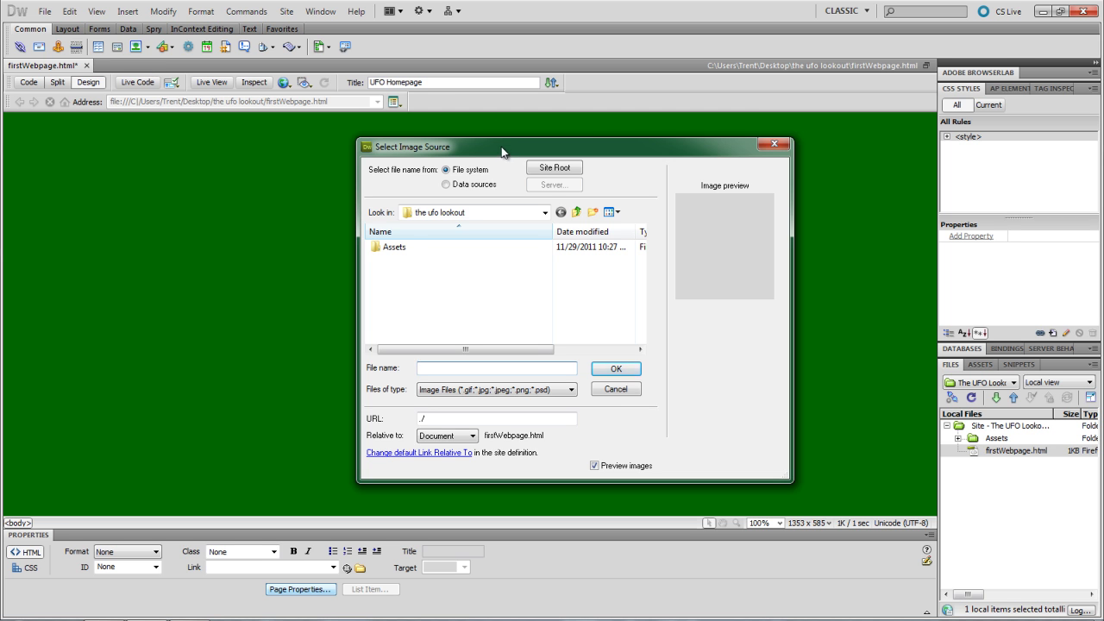
{"action": "left_click_drag", "start_coordinate": [506, 148], "coordinate": [426, 144]}
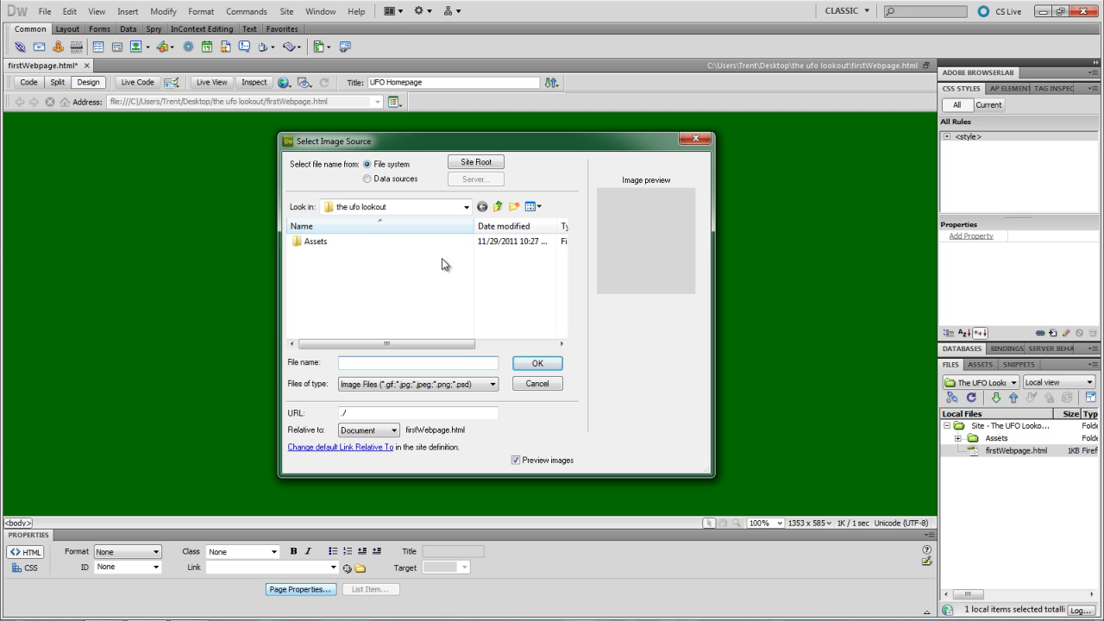
{"action": "left_click", "coordinate": [498, 206]}
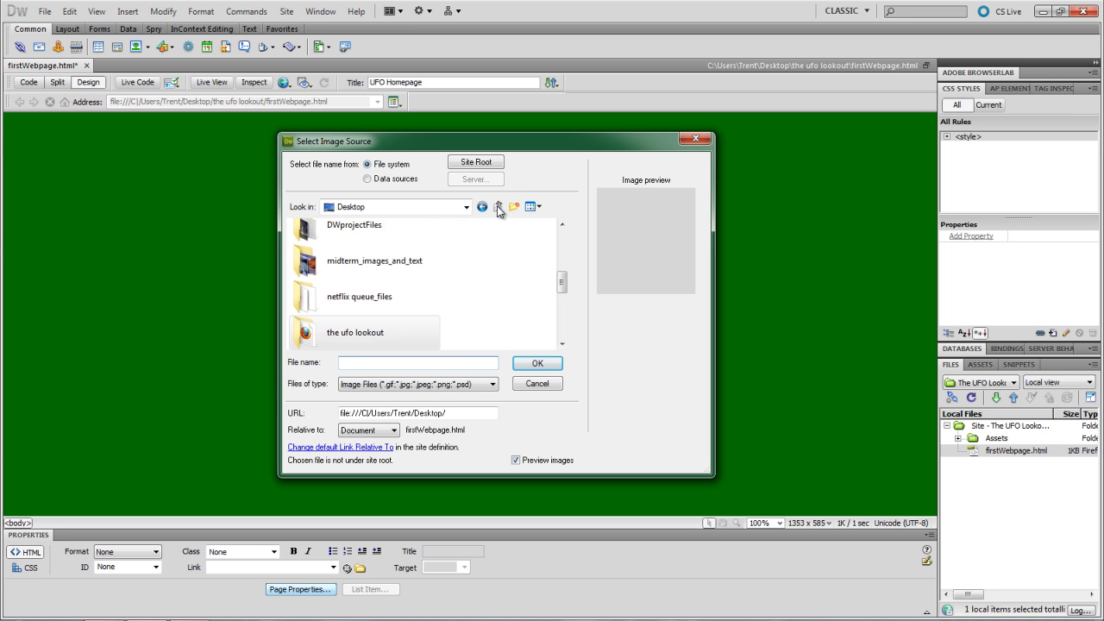
{"action": "double_click", "coordinate": [370, 223]}
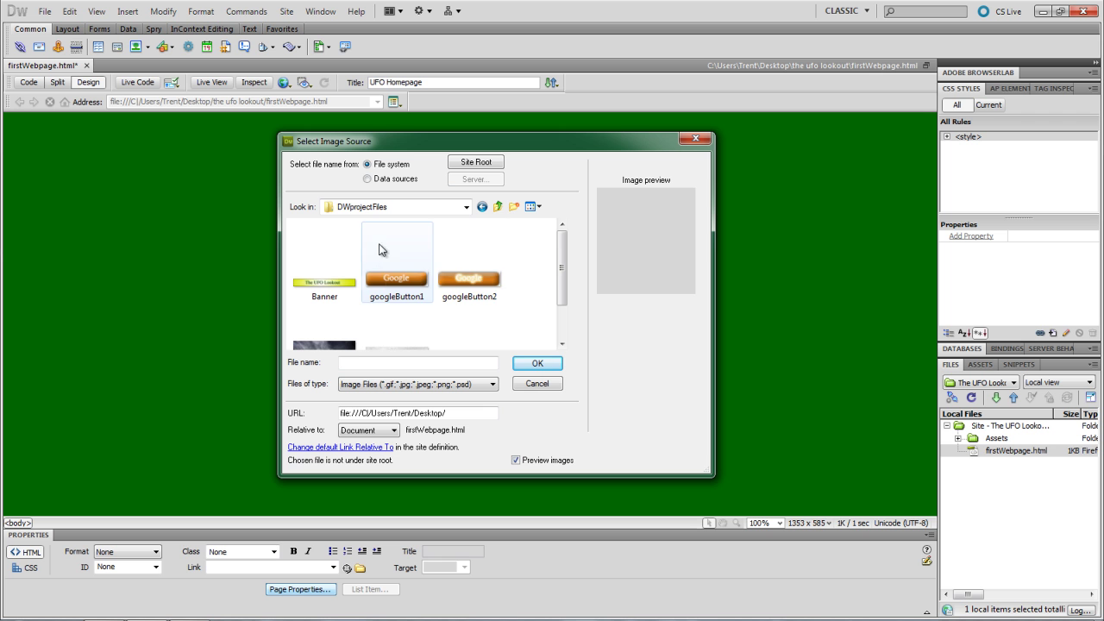
{"action": "left_click", "coordinate": [309, 290]}
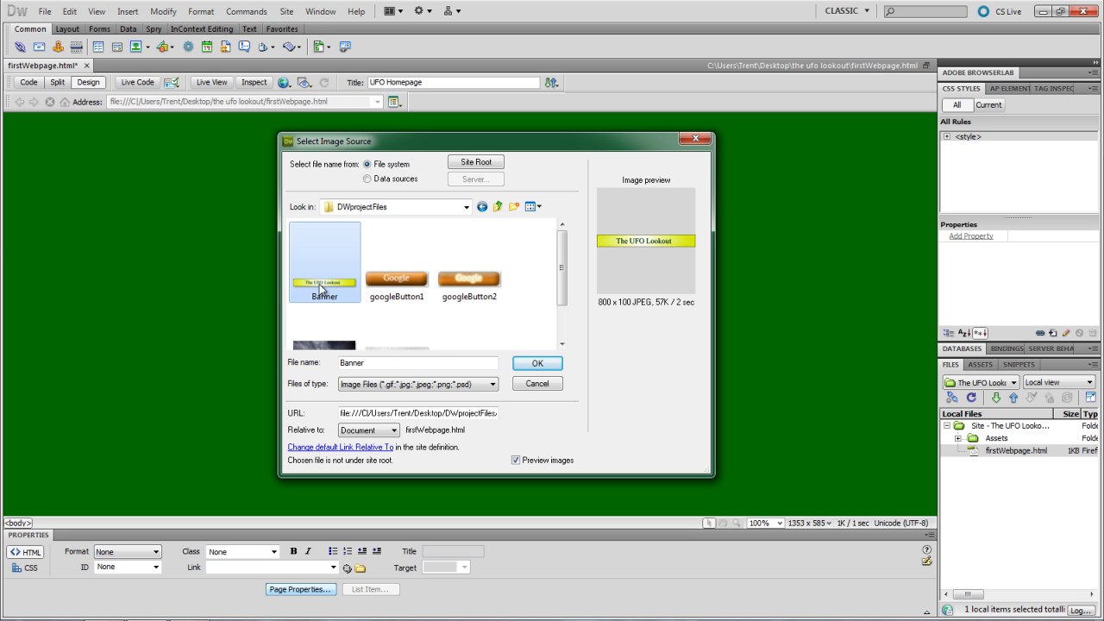
{"action": "left_click", "coordinate": [528, 364]}
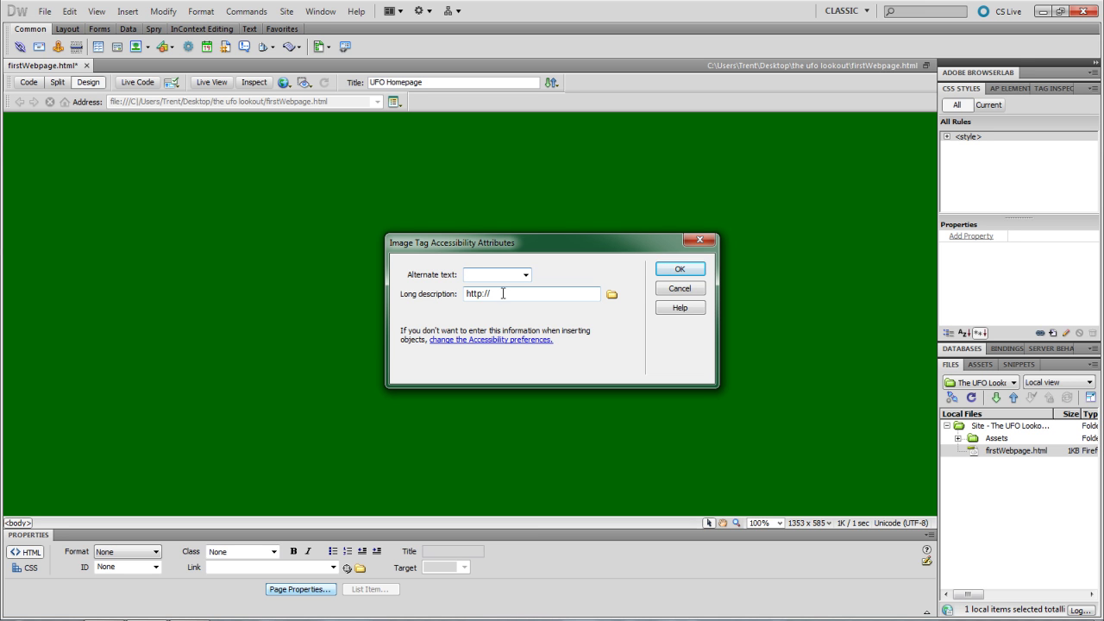
{"action": "left_click", "coordinate": [678, 270]}
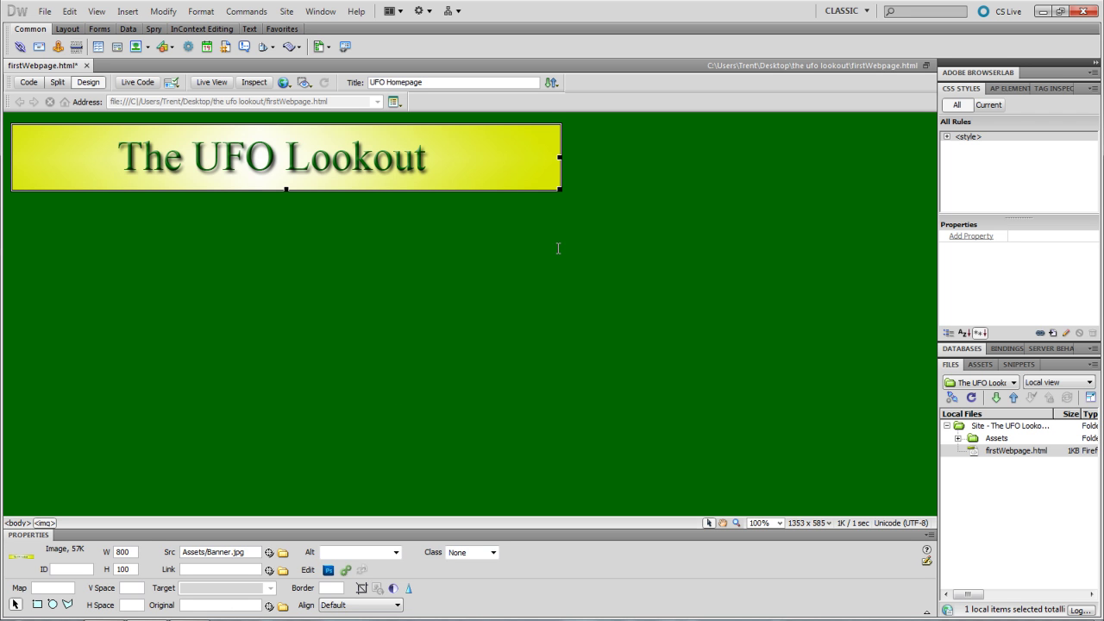
- Add a new paragraph below the banner with the text "UFO News"
{"action": "left_click", "coordinate": [476, 213]}
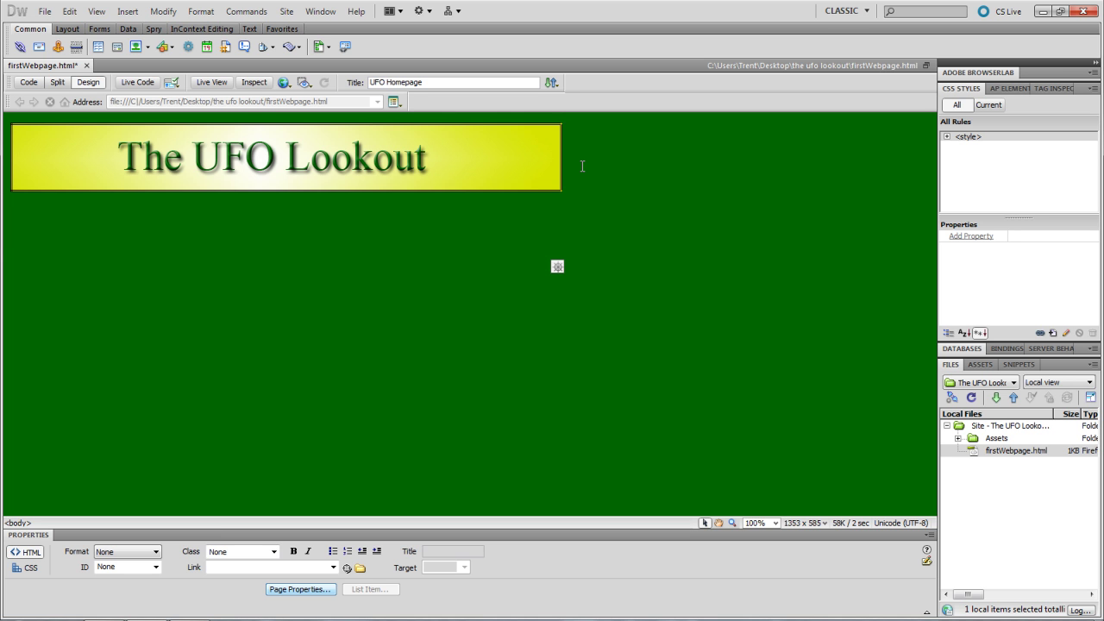
{"action": "key", "text": "Return"}
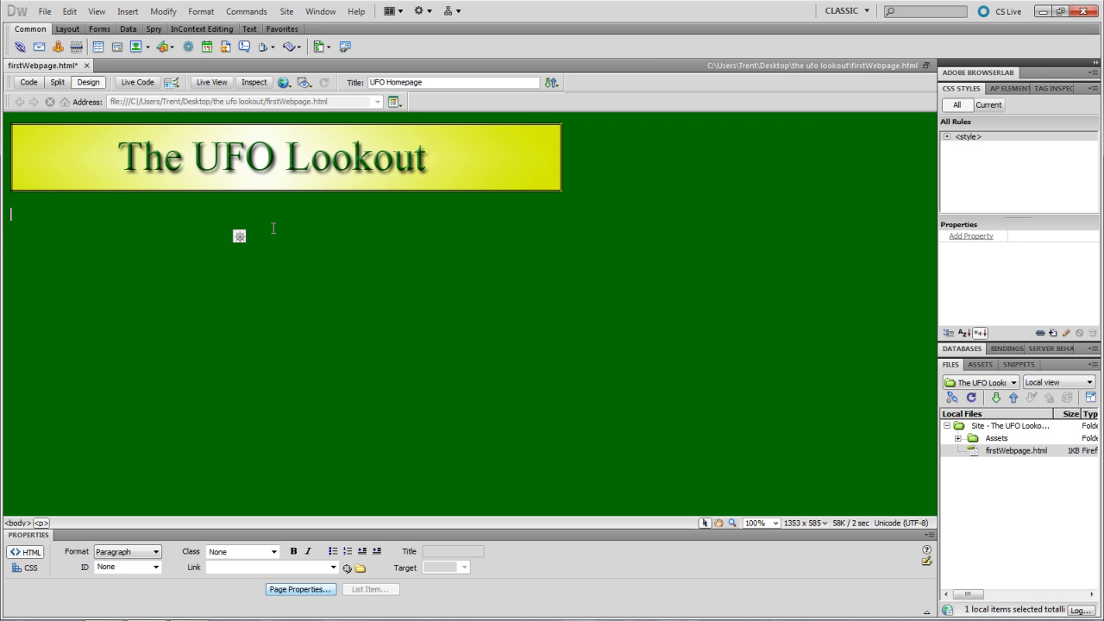
{"action": "type", "text": "UFO News"}
- Insert a horizontal rule below the "UFO News" text and start an empty paragraph beneath it
{"action": "left_click", "coordinate": [77, 49]}
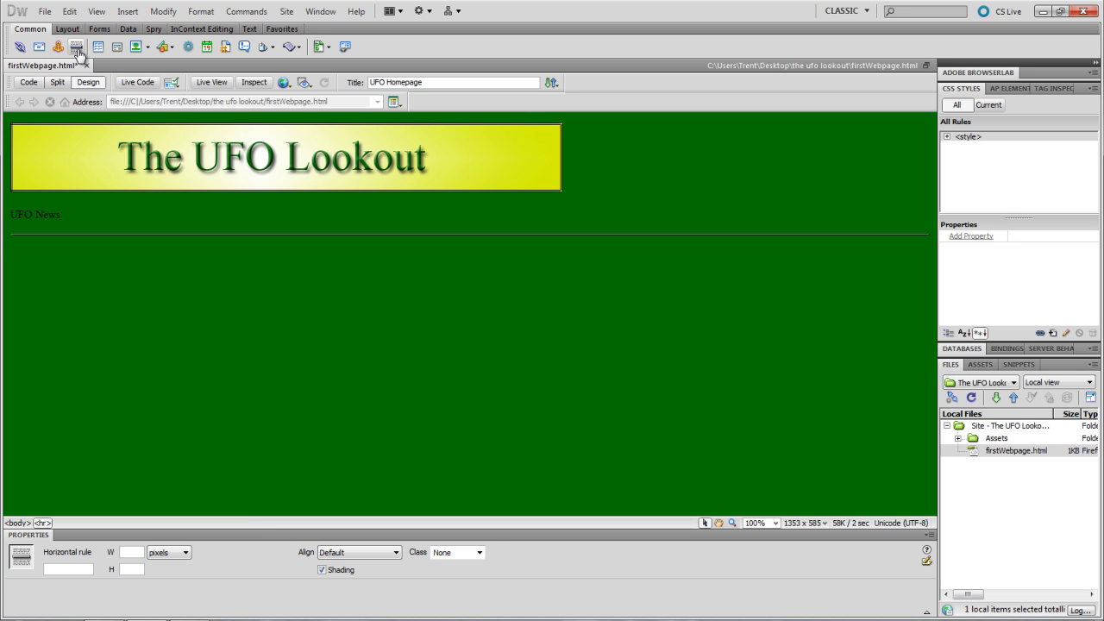
{"action": "key", "text": "Right"}
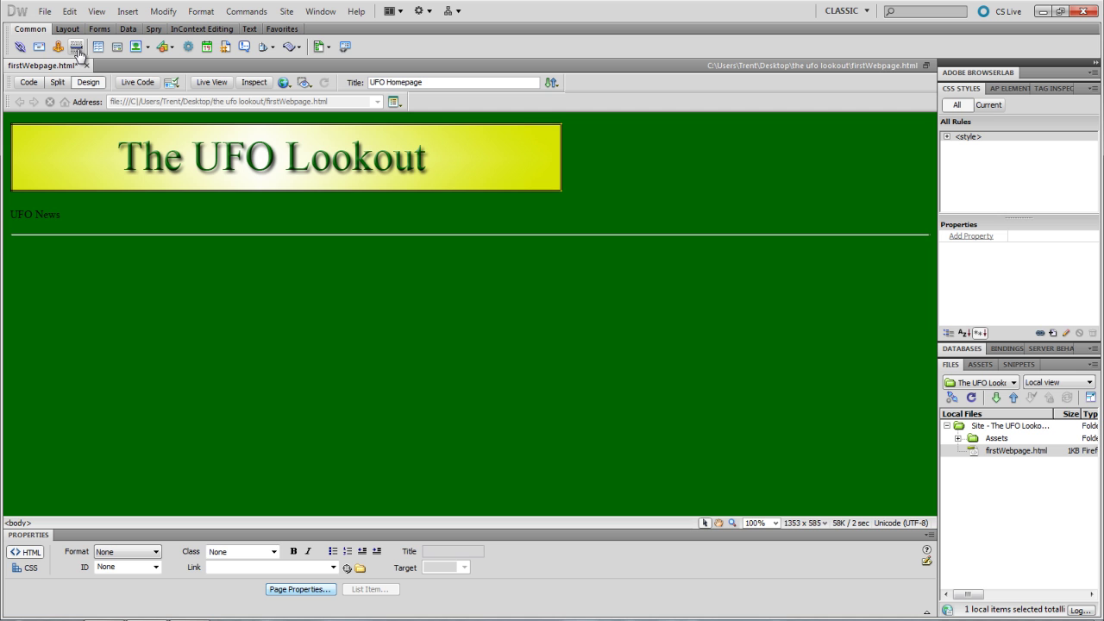
{"action": "key", "text": "Return"}
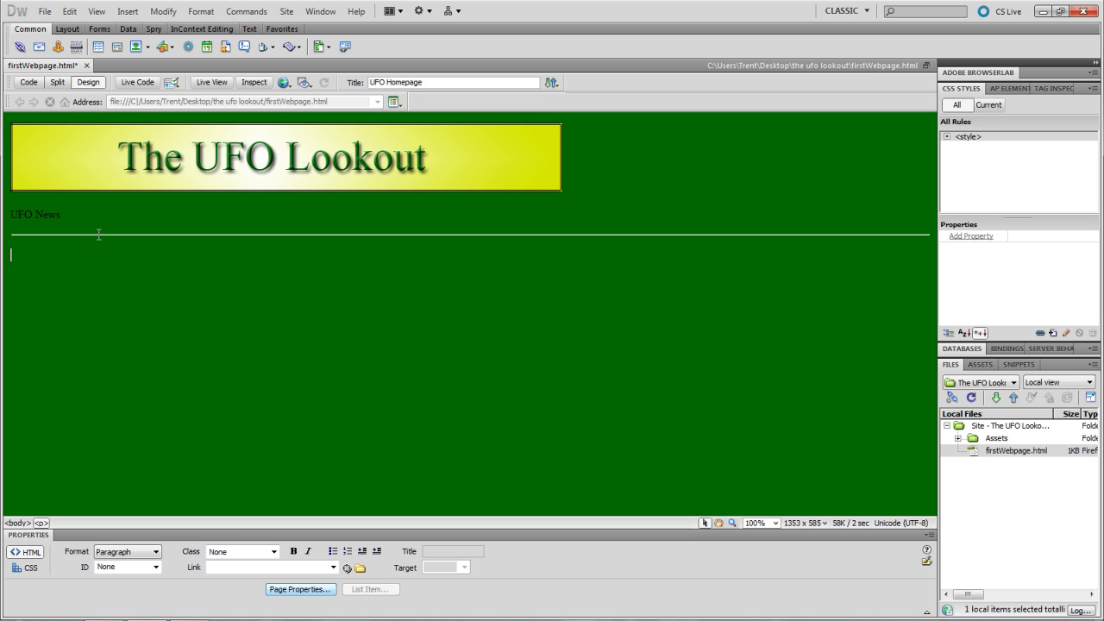